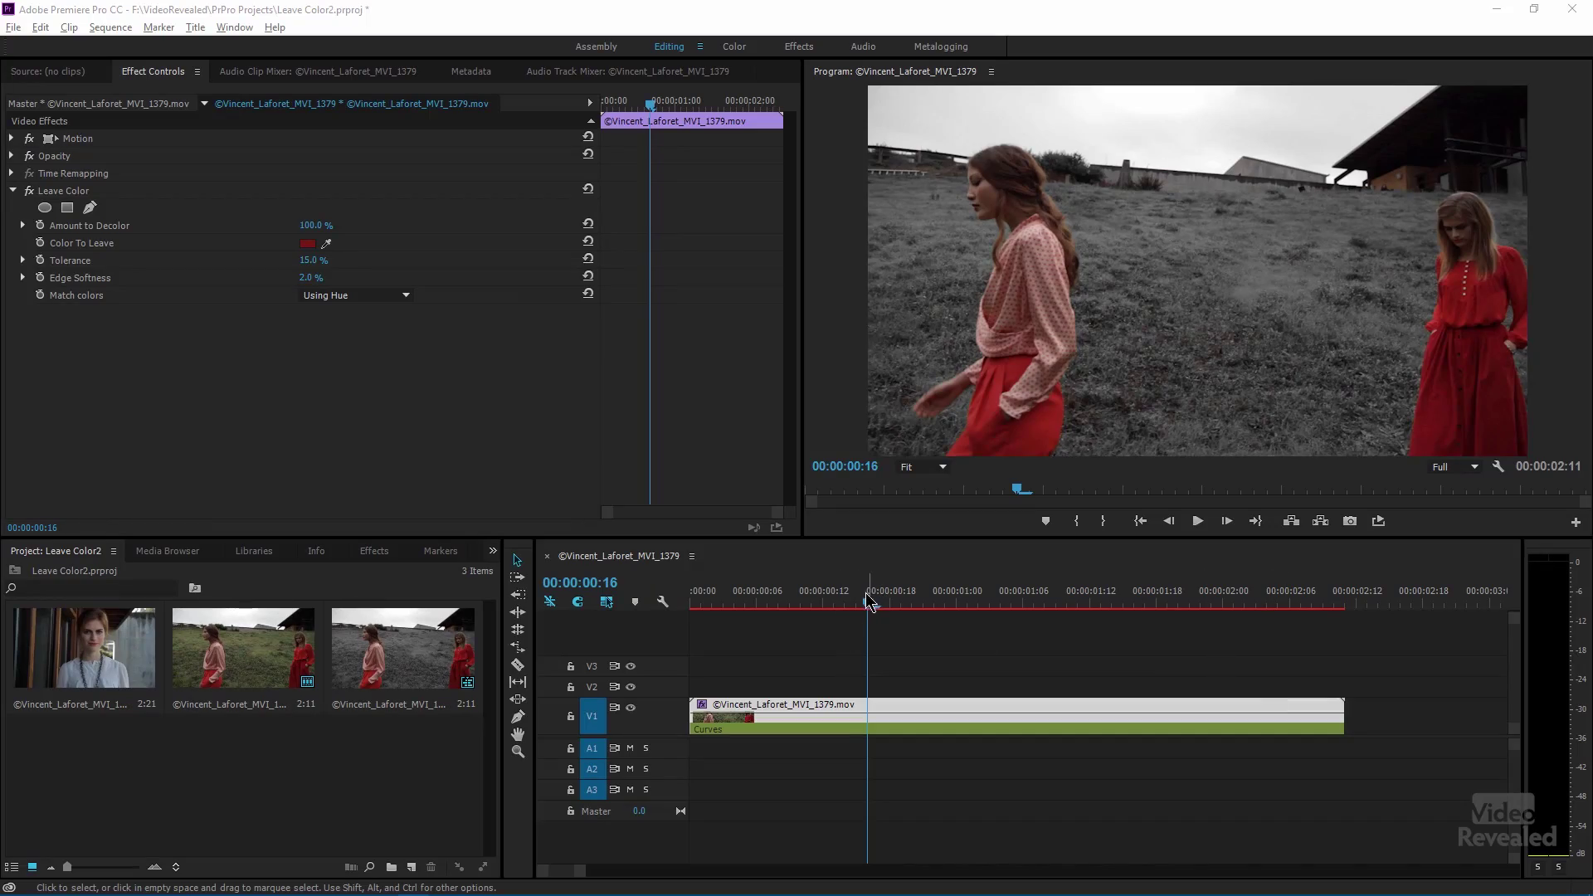
# Step: Preview the clip around 00:00:00:15 and review its Leave Color effect with Match colors set to Using Hue
pyautogui.moveTo(863, 594)
pyautogui.mouseDown()
pyautogui.moveTo(942, 596)
pyautogui.moveTo(857, 599)
pyautogui.mouseUp()
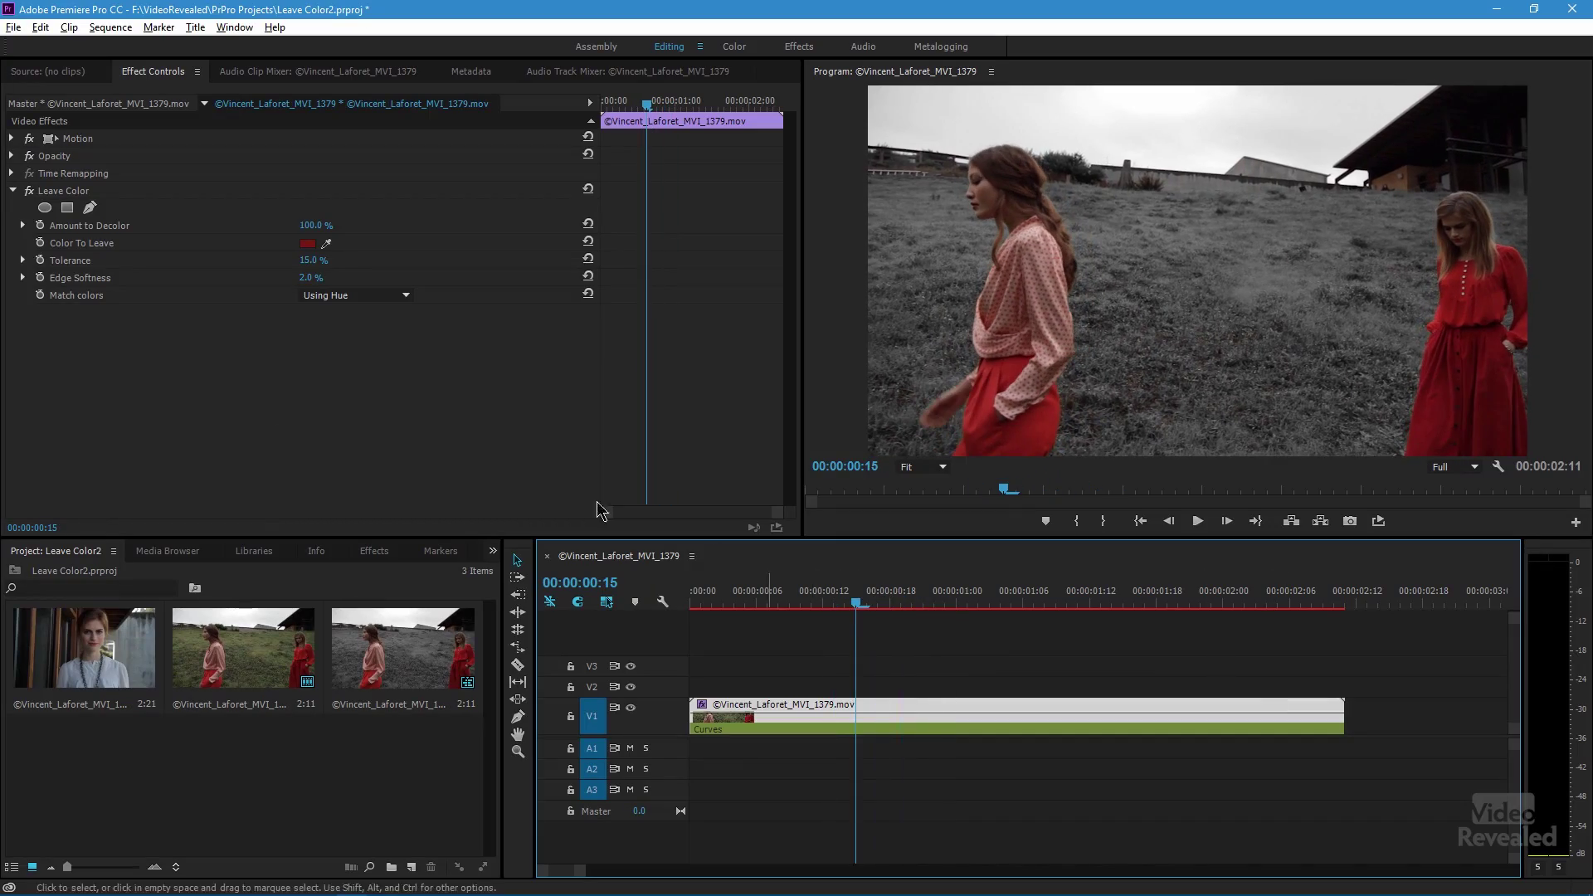
pyautogui.click(28, 192)
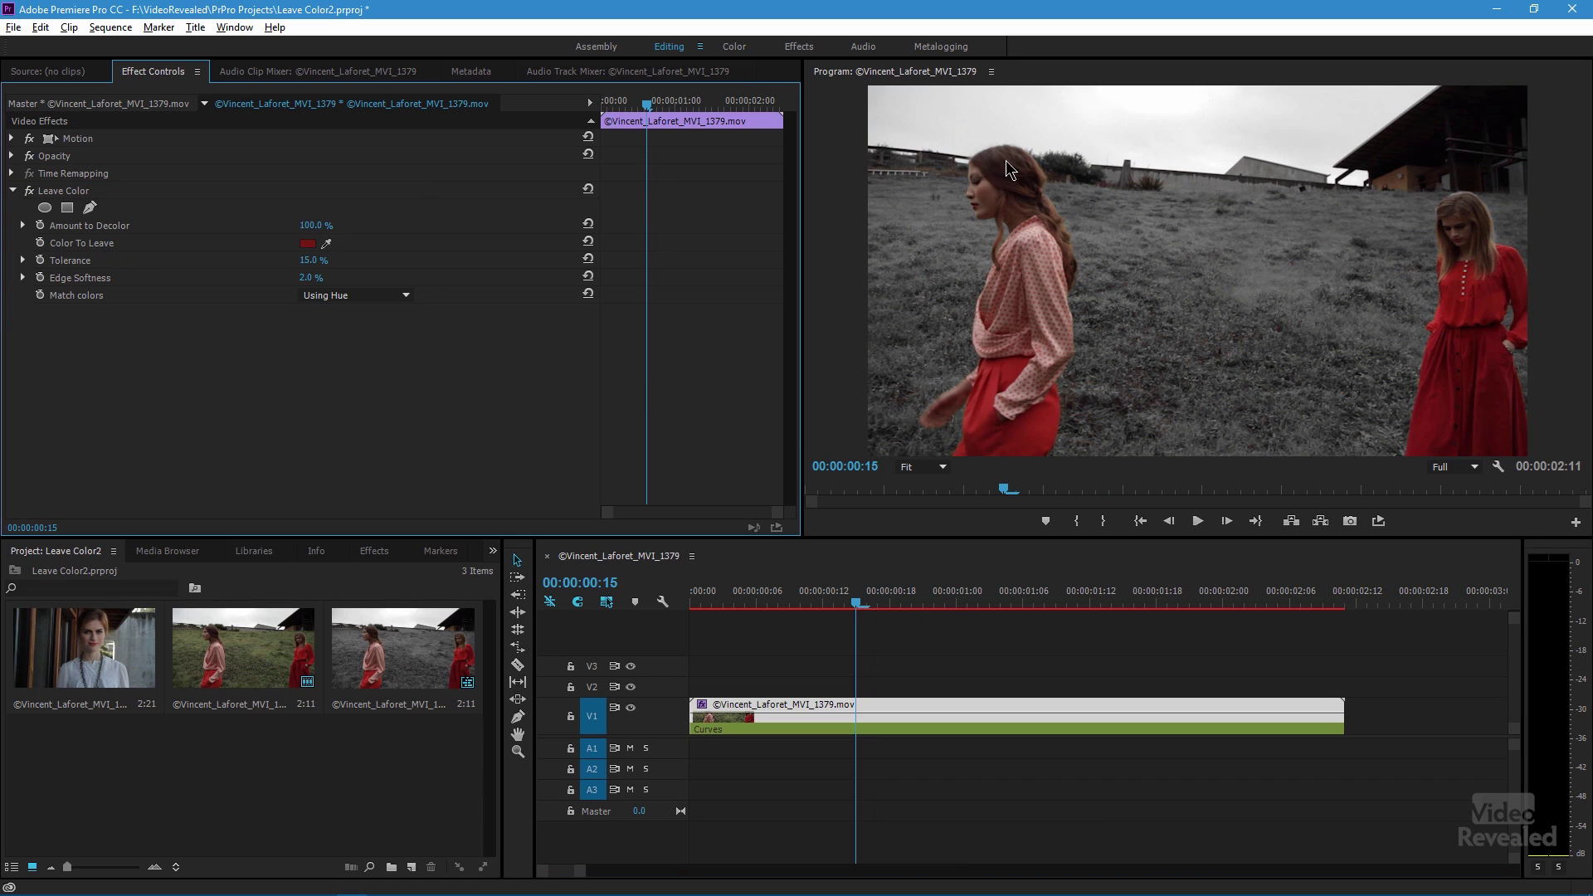
pyautogui.click(357, 296)
pyautogui.click(367, 334)
# Step: At 00:00:00:11, duplicate the clip from V1 onto V2 and delete the Leave Color effect from the copy
pyautogui.moveTo(859, 603); pyautogui.dragTo(807, 603)
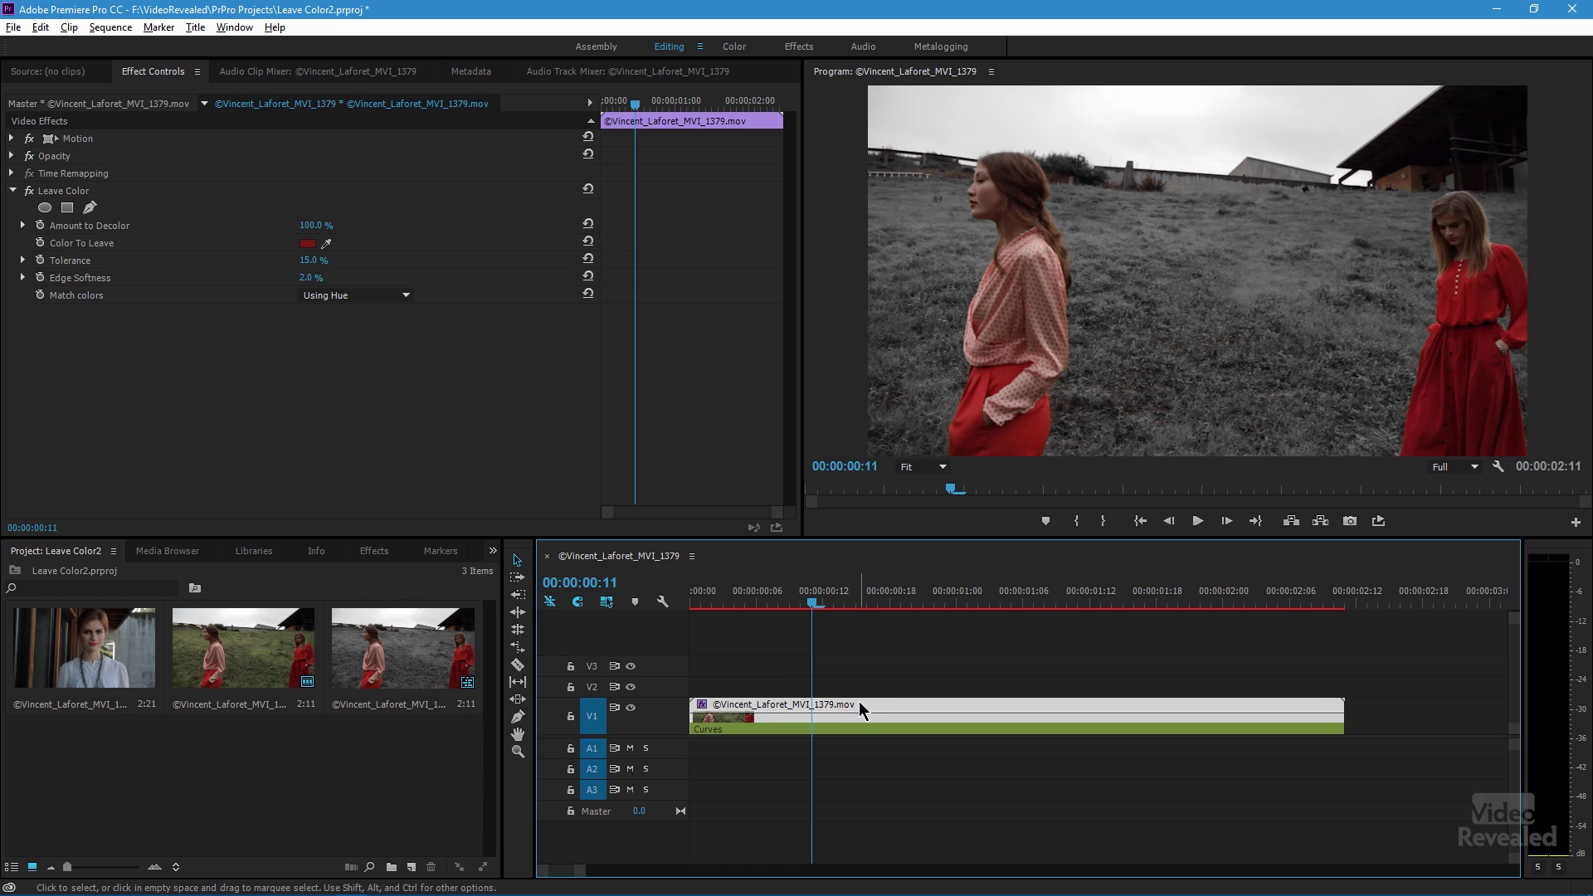
pyautogui.moveTo(863, 704); pyautogui.dragTo(854, 680)
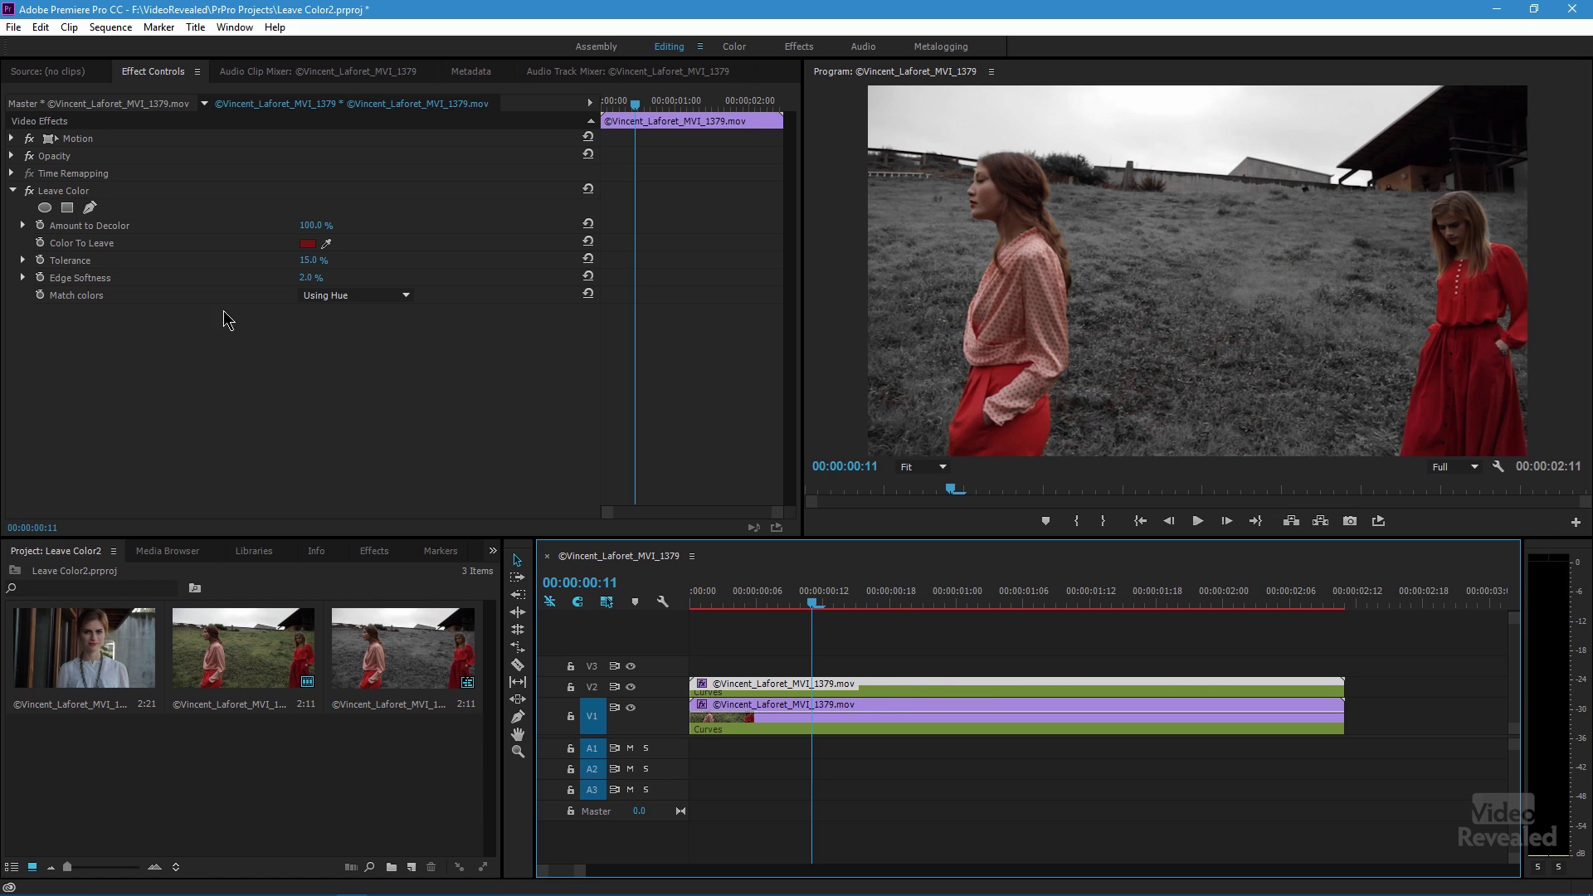
pyautogui.click(62, 193)
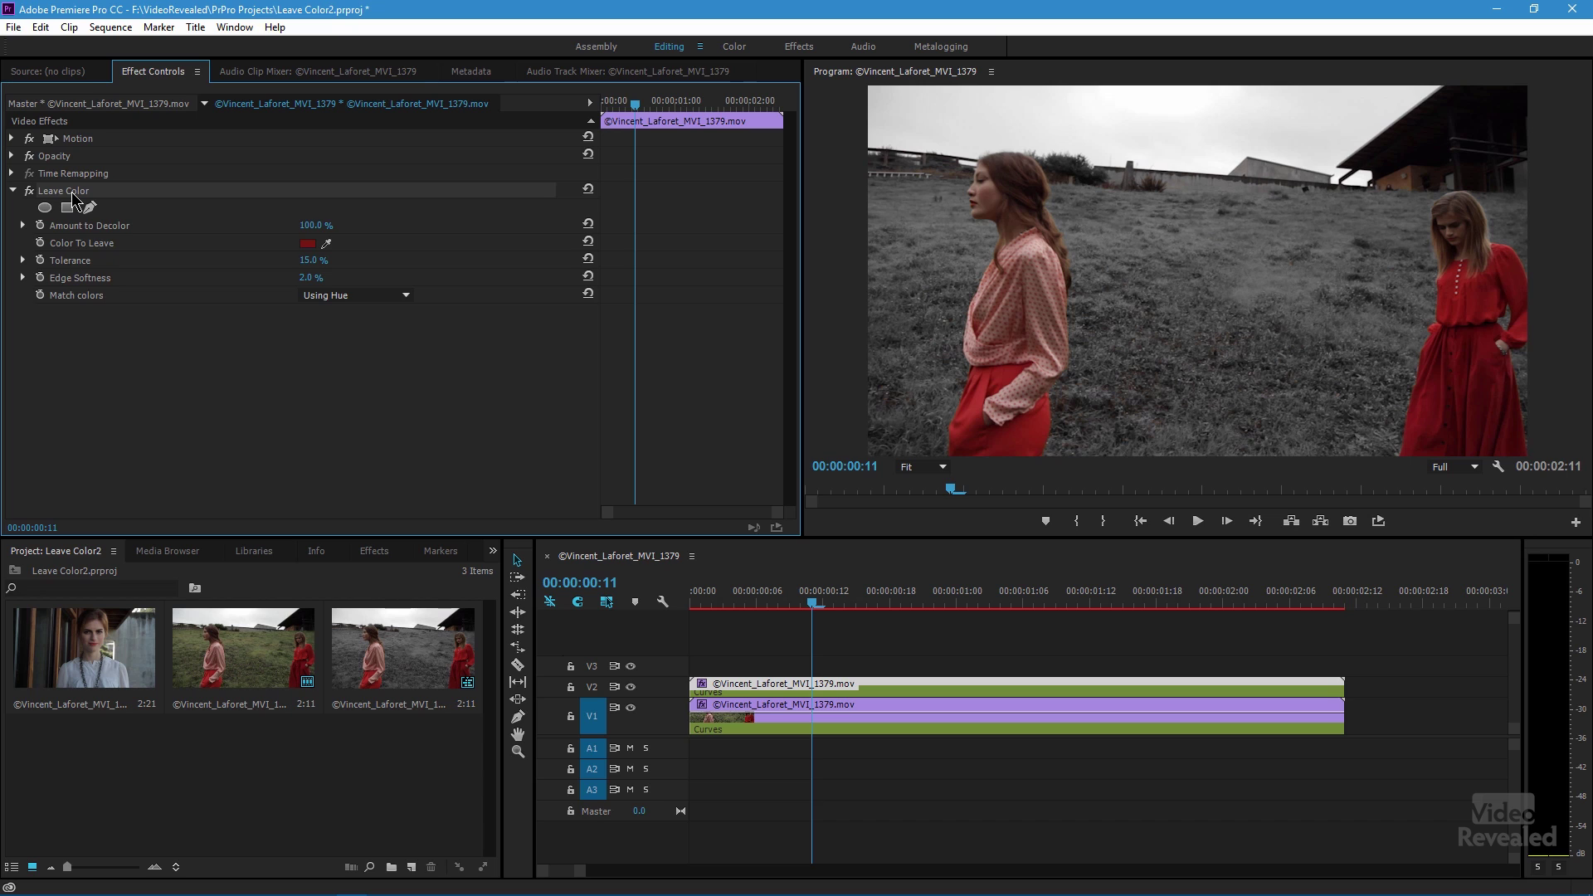
pyautogui.press('Delete')
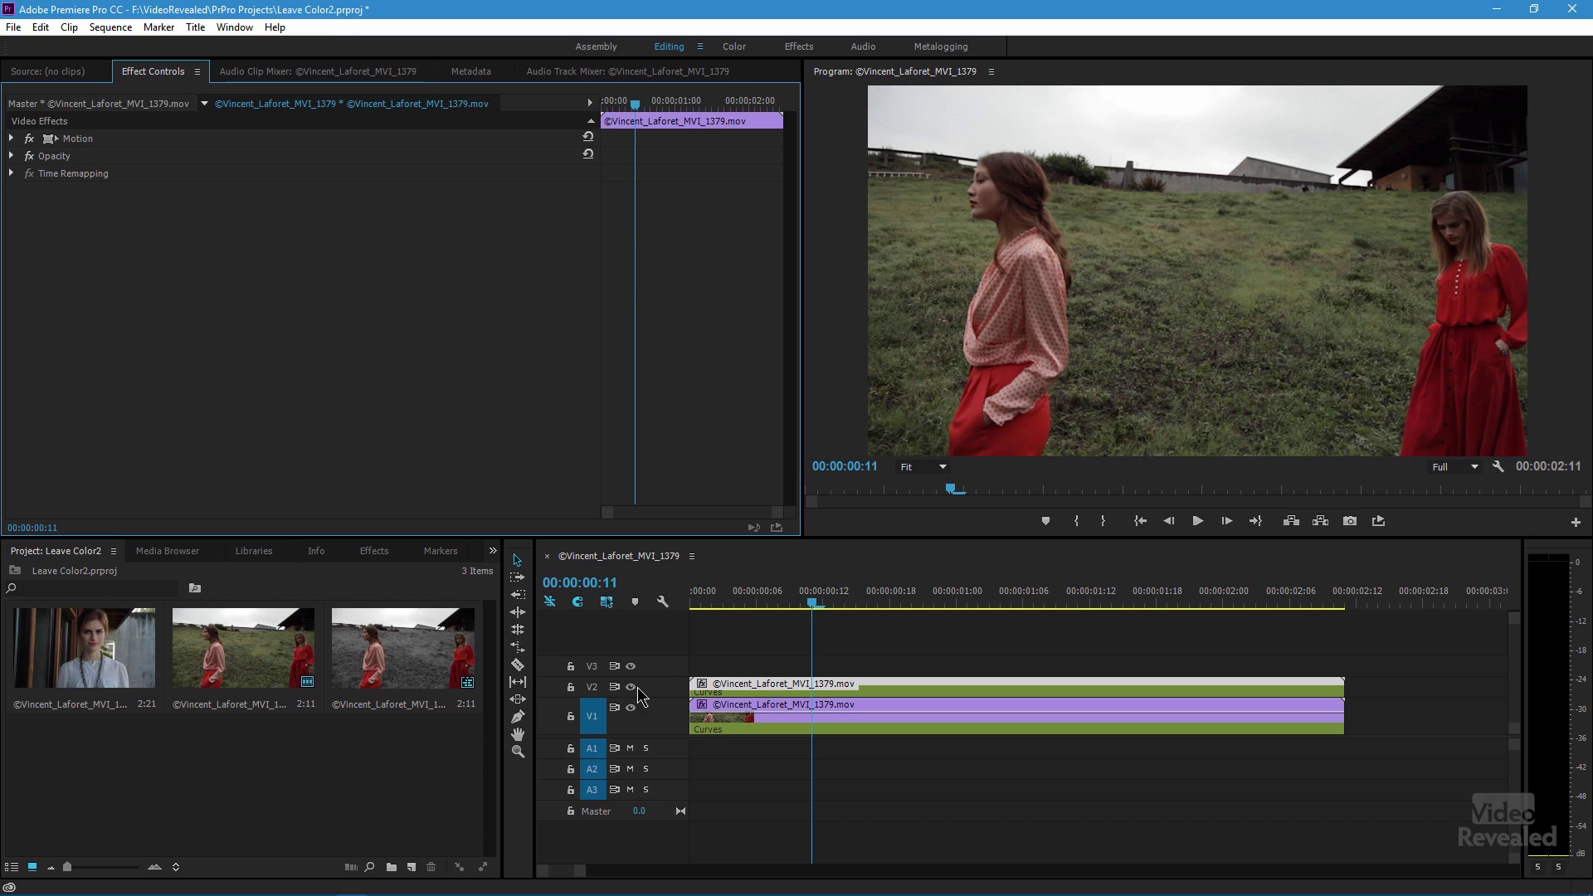
# Step: Expand track V2 and toggle its output off and on to compare the copy with the clip below
pyautogui.doubleClick(664, 690)
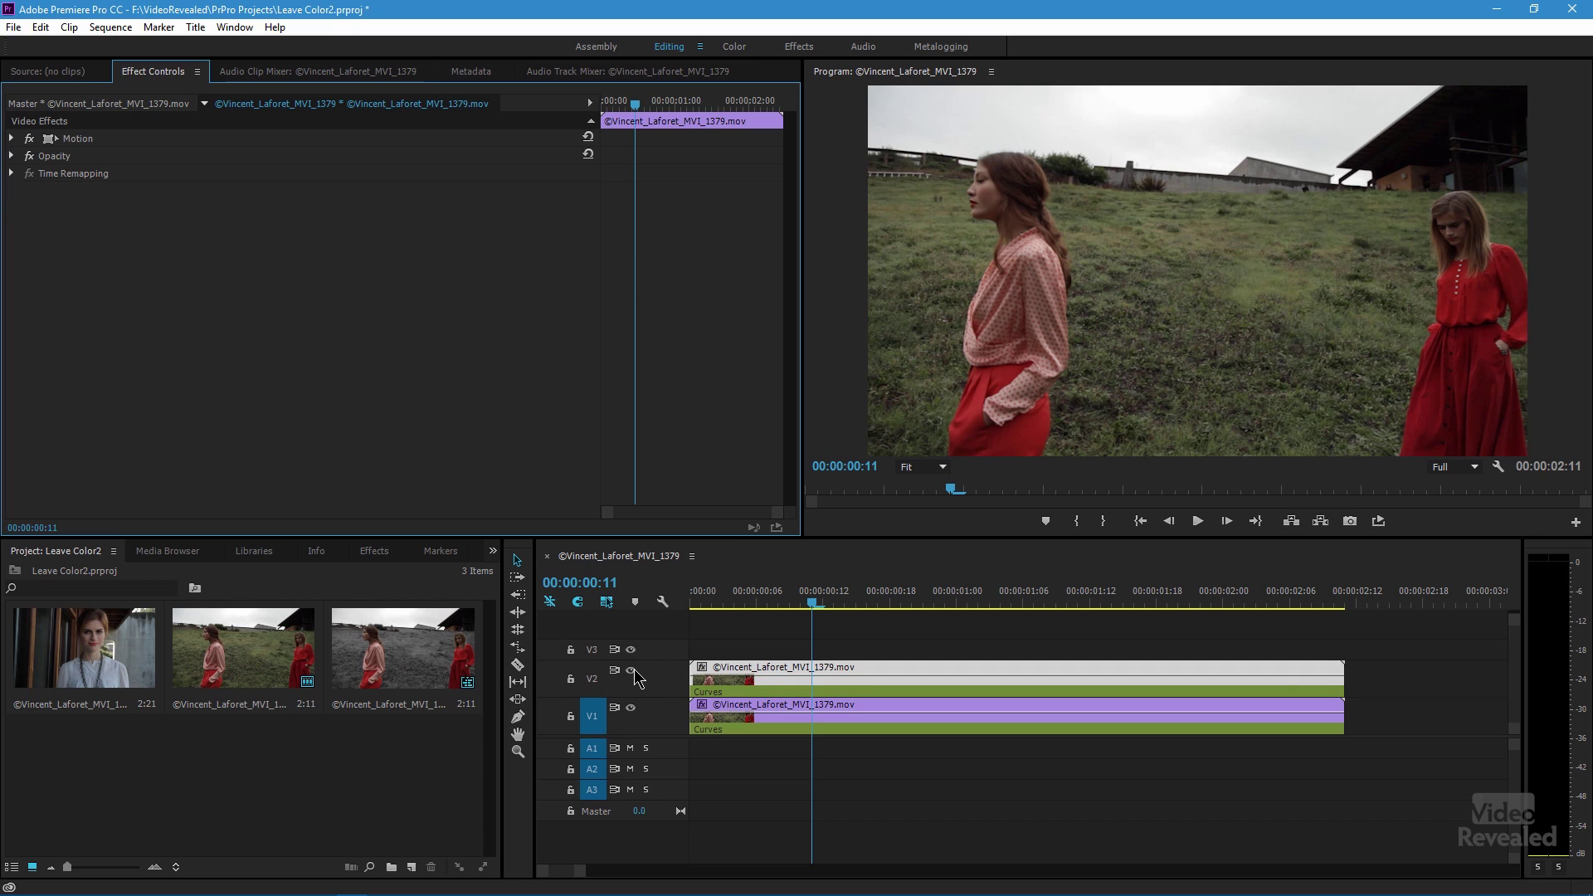
pyautogui.click(630, 672)
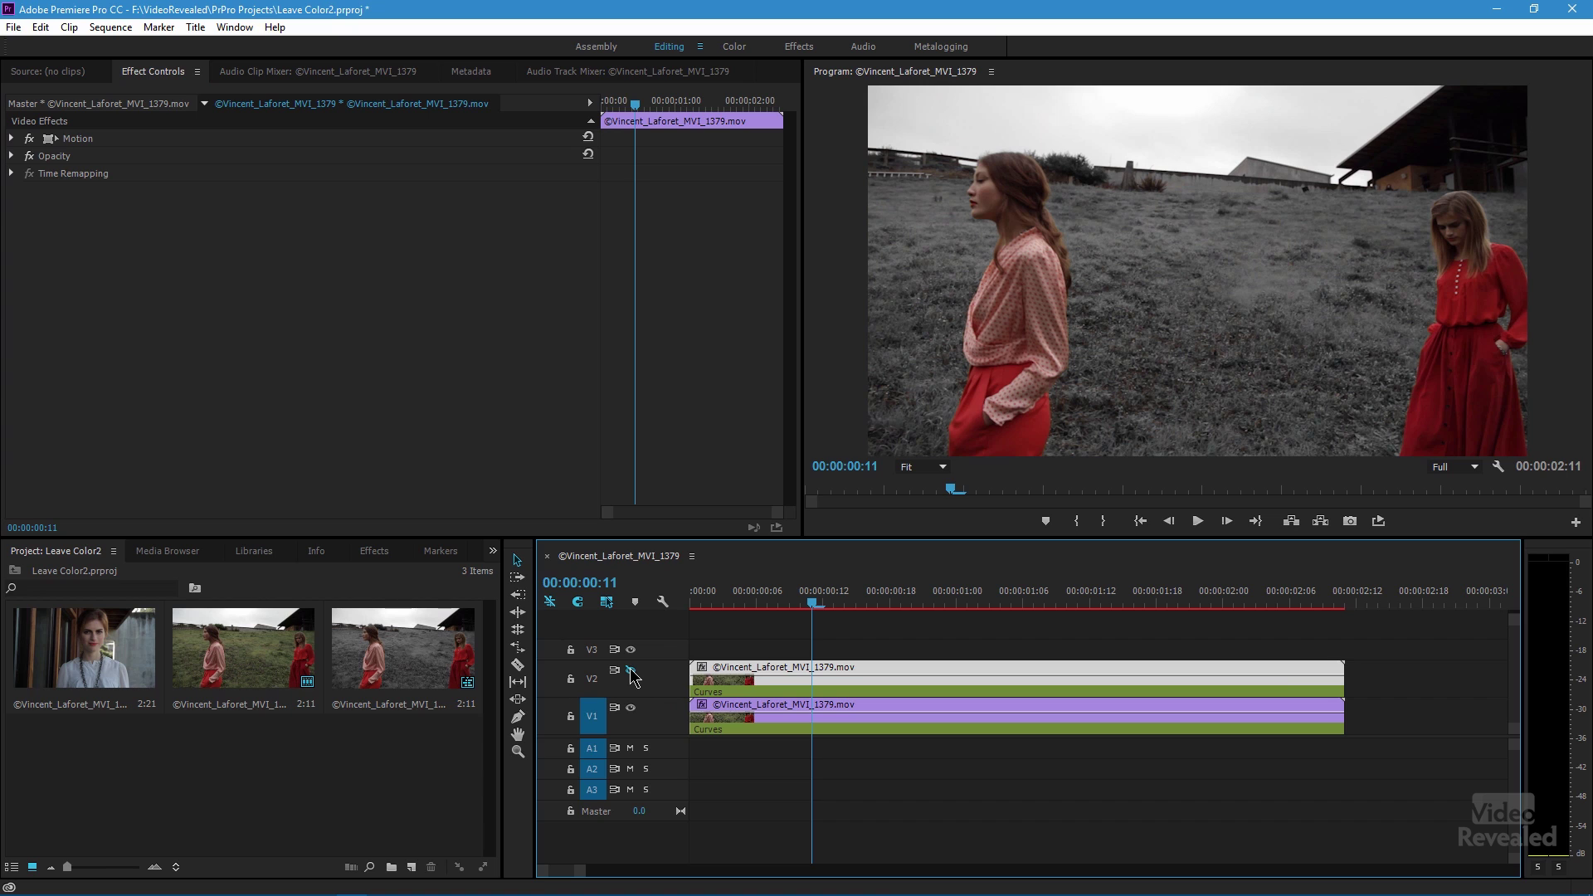
pyautogui.click(630, 670)
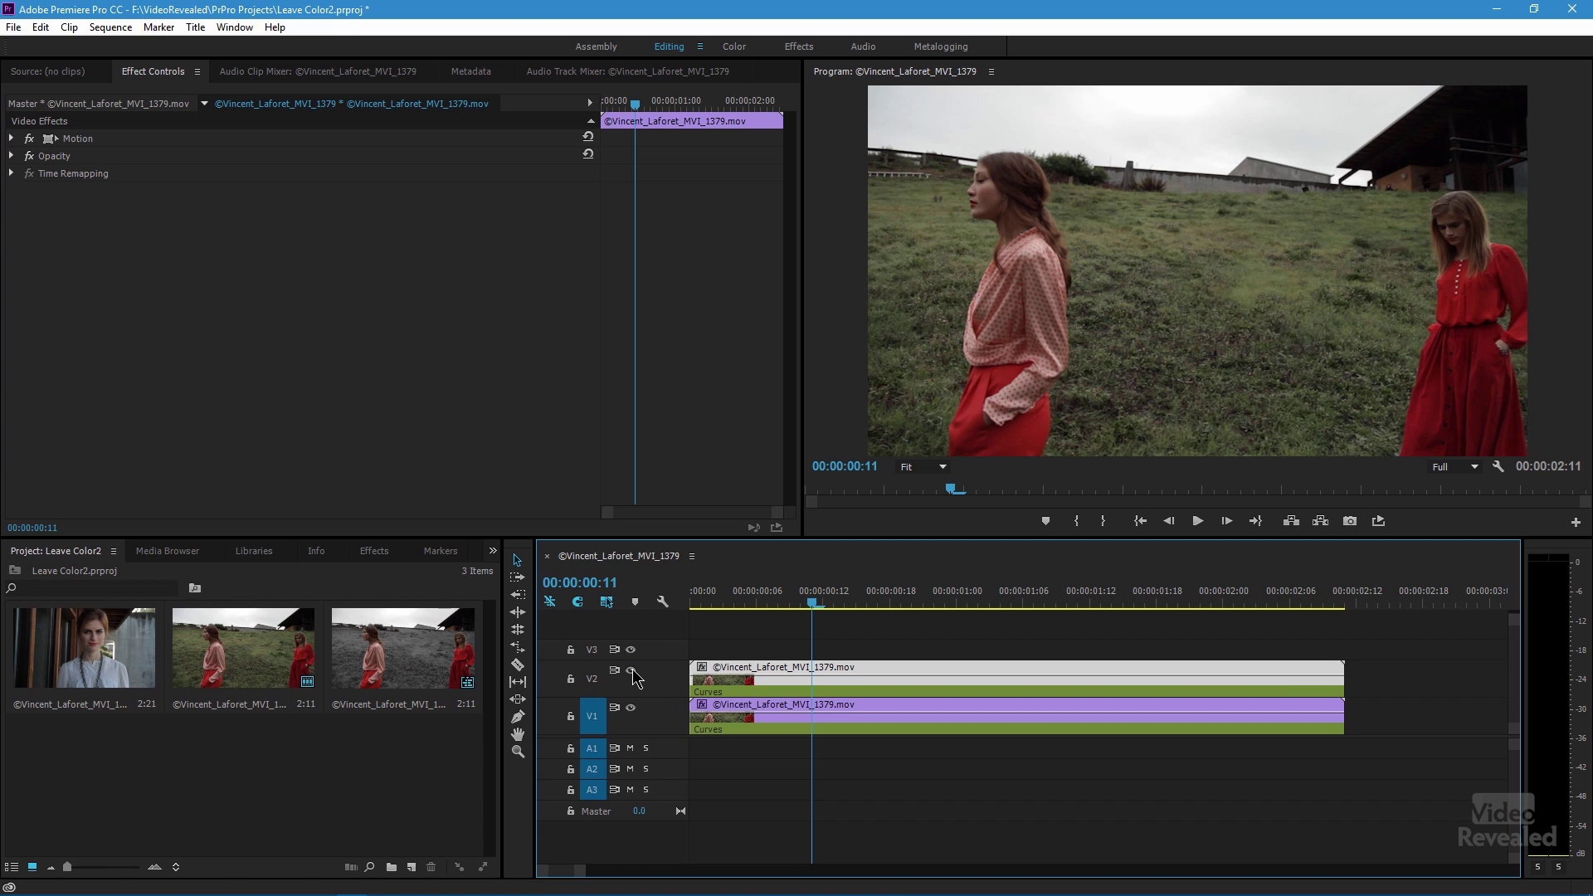
# Step: In the Color workspace, set the V2 clip's Lumetri Basic Correction Saturation to 0.0, then return to the Editing workspace
pyautogui.click(741, 50)
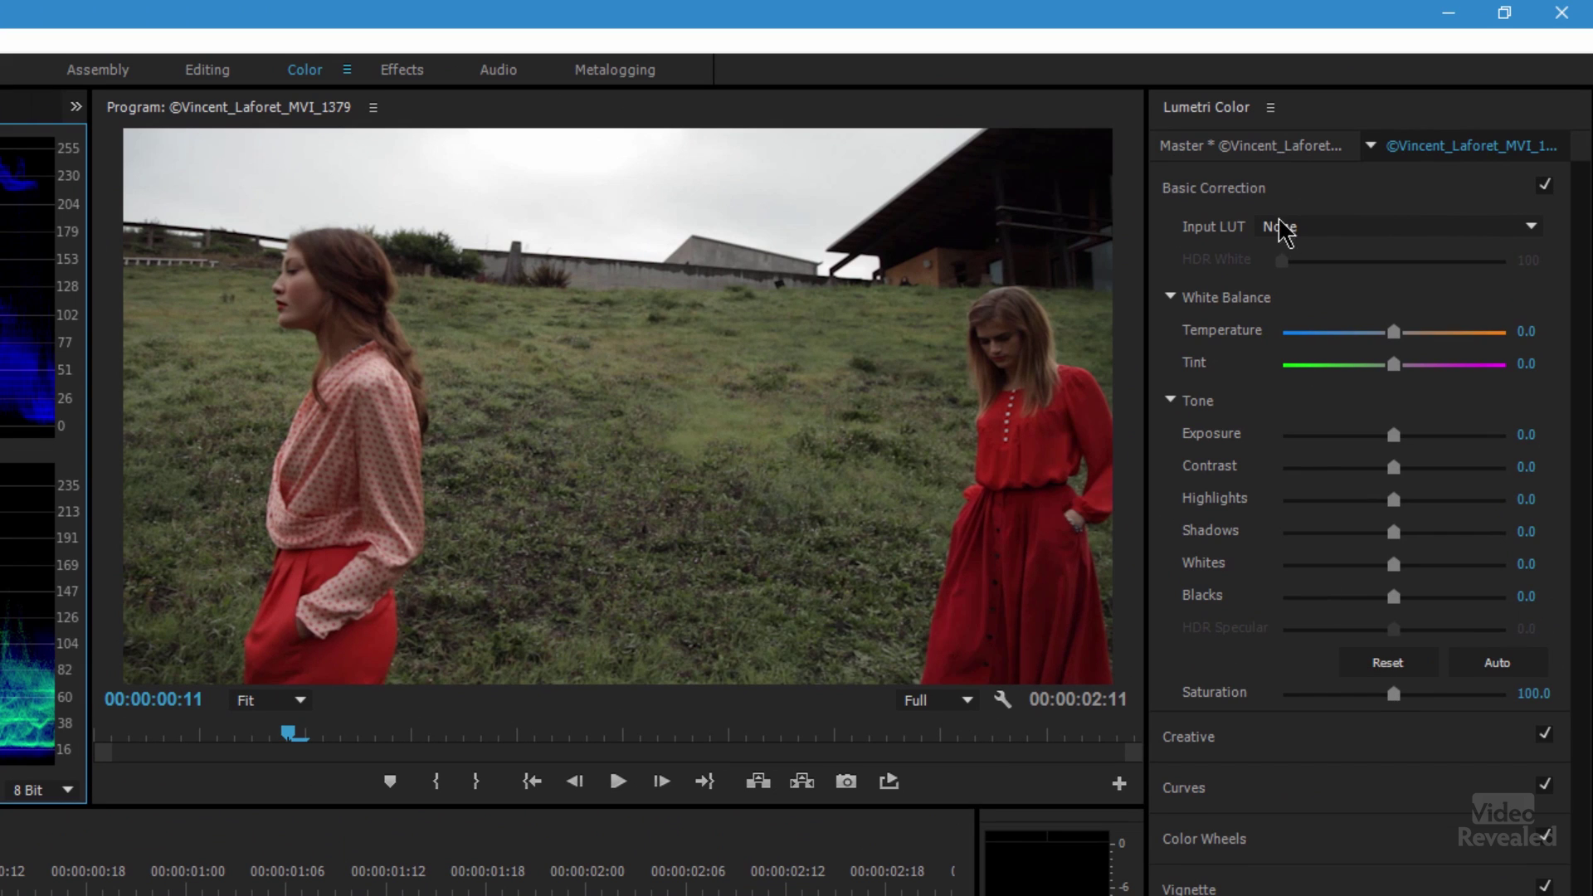
pyautogui.click(1261, 201)
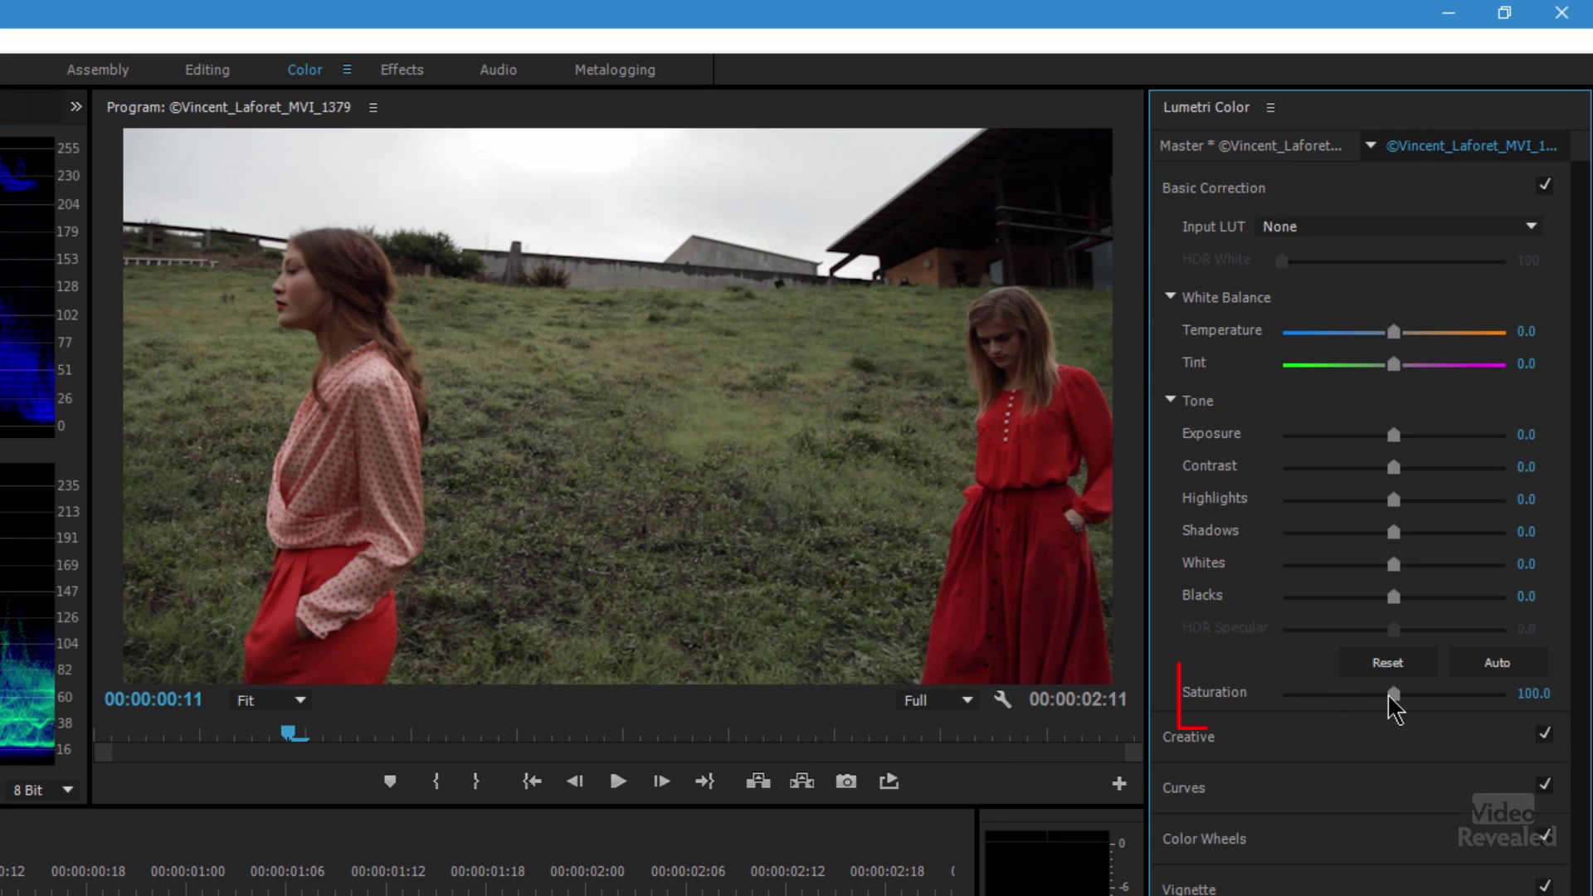
pyautogui.moveTo(1392, 697); pyautogui.dragTo(1219, 730)
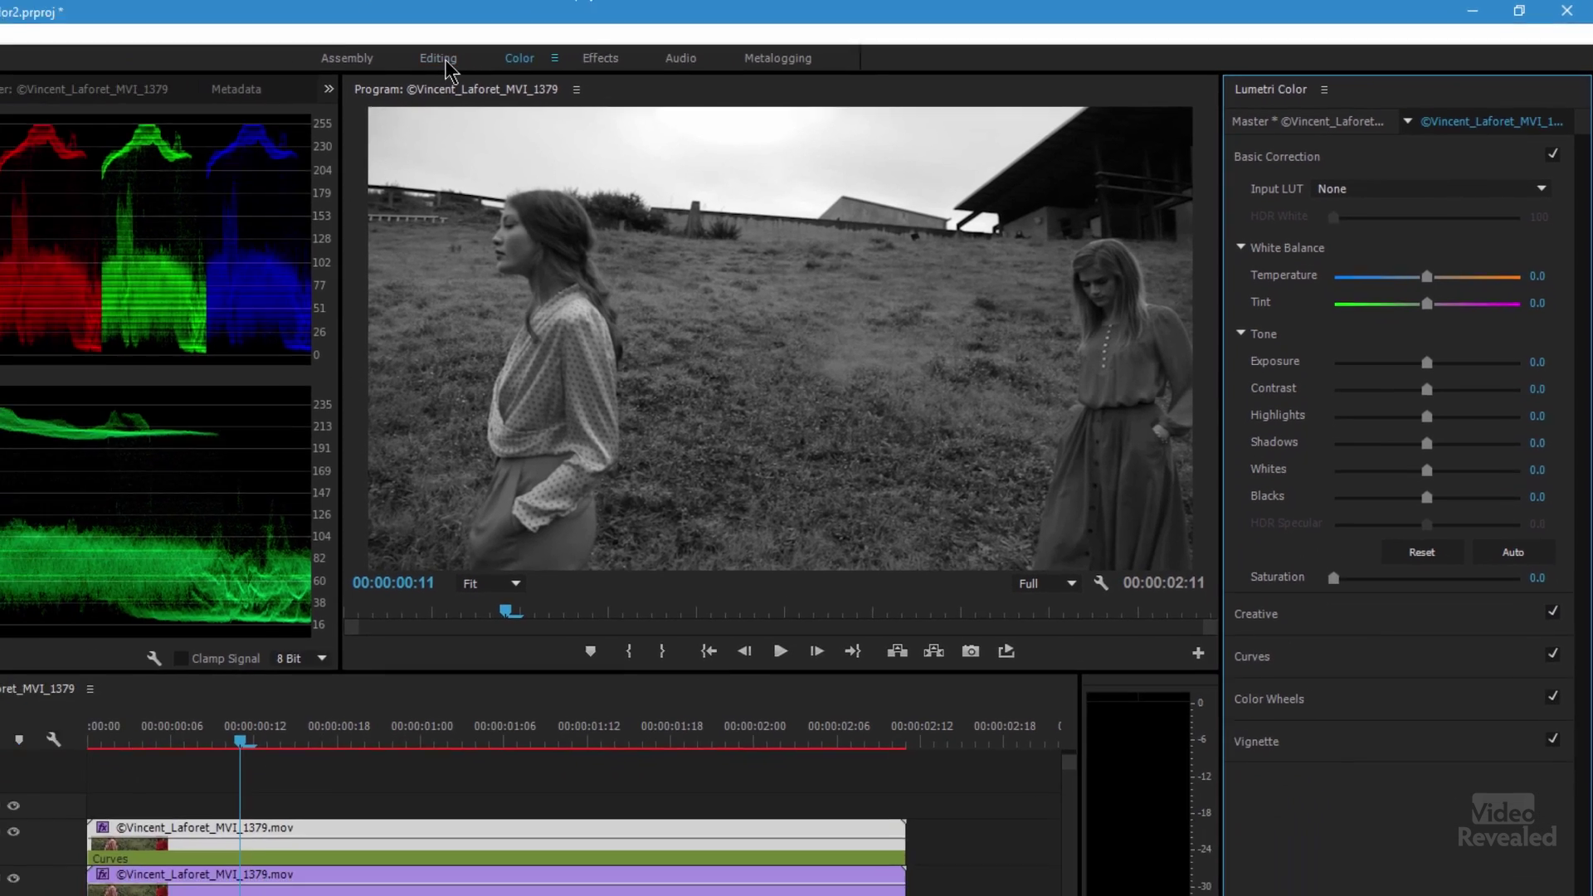
pyautogui.click(442, 59)
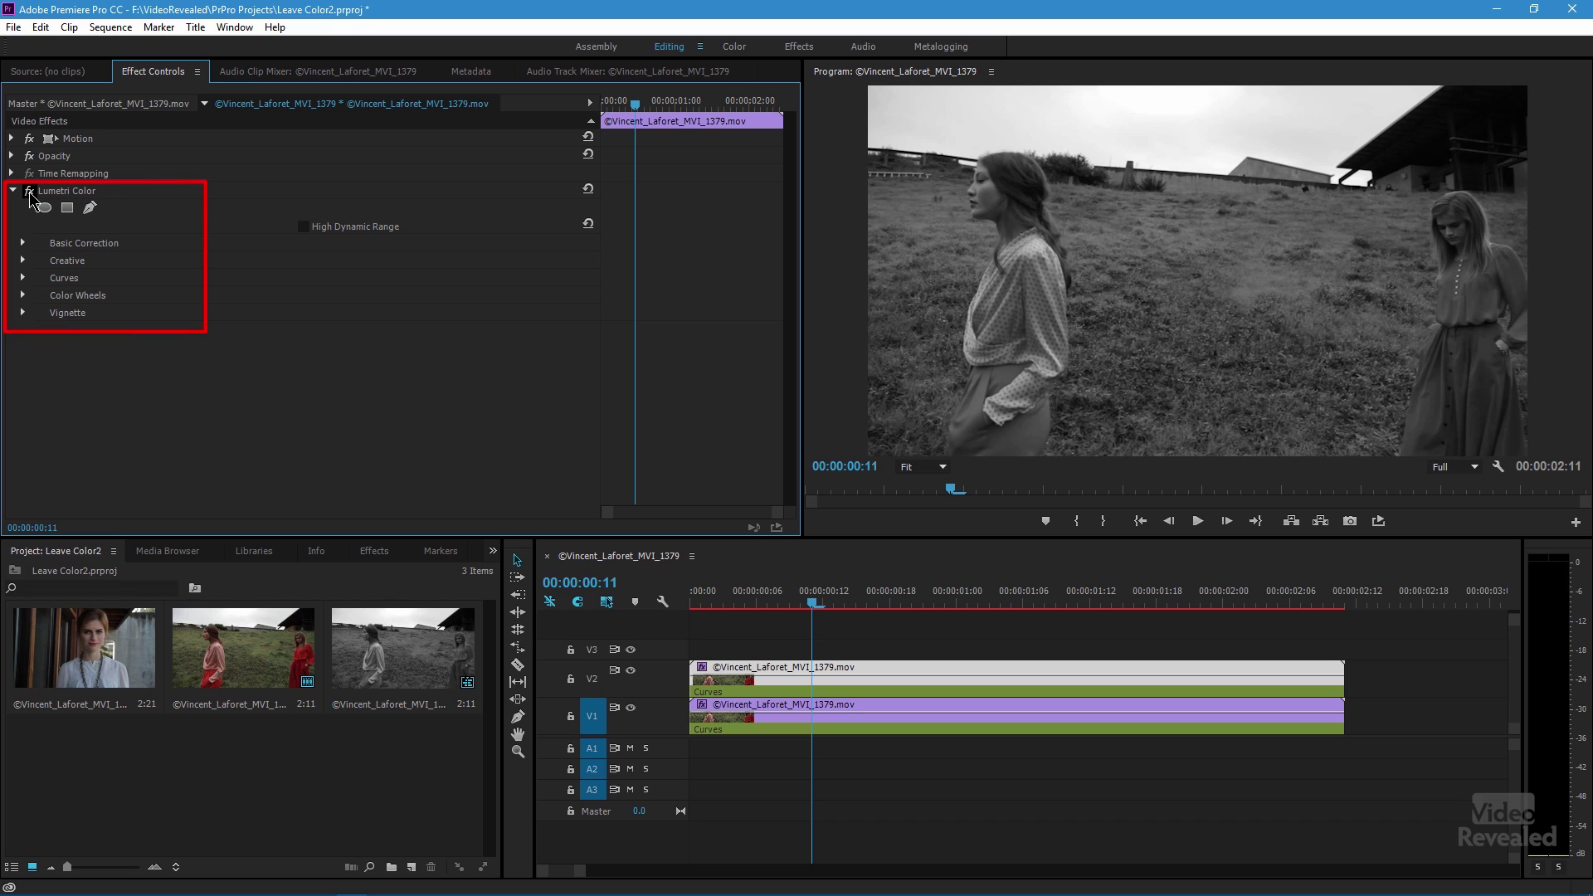
# Step: Compare the image with and without the Lumetri Color effect, and with track V2 hidden and shown
pyautogui.click(29, 192)
pyautogui.click(29, 192)
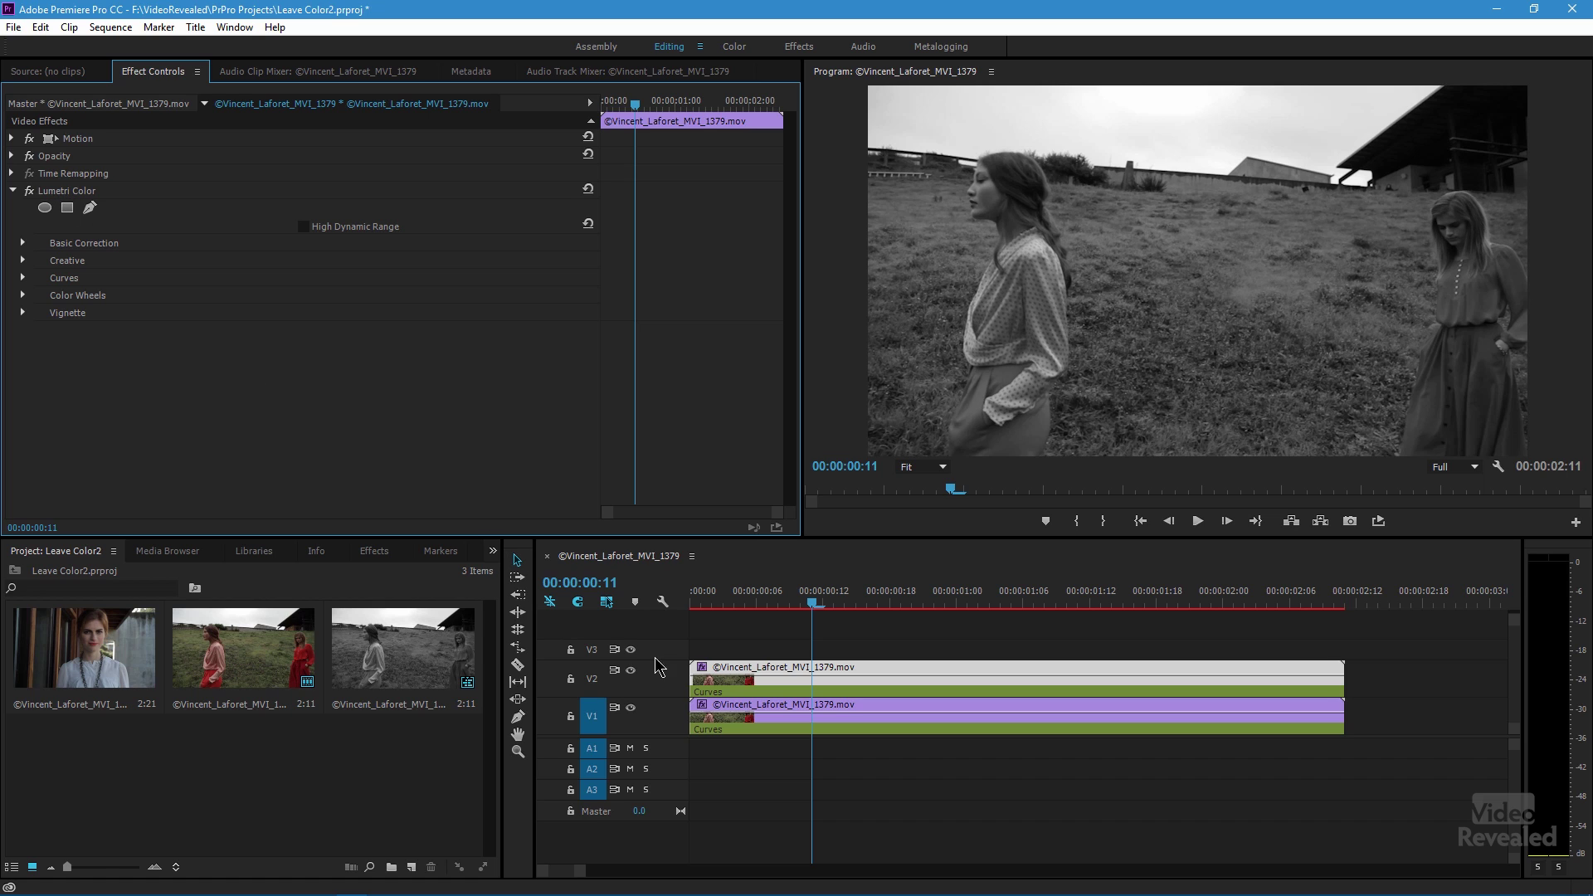
pyautogui.click(630, 671)
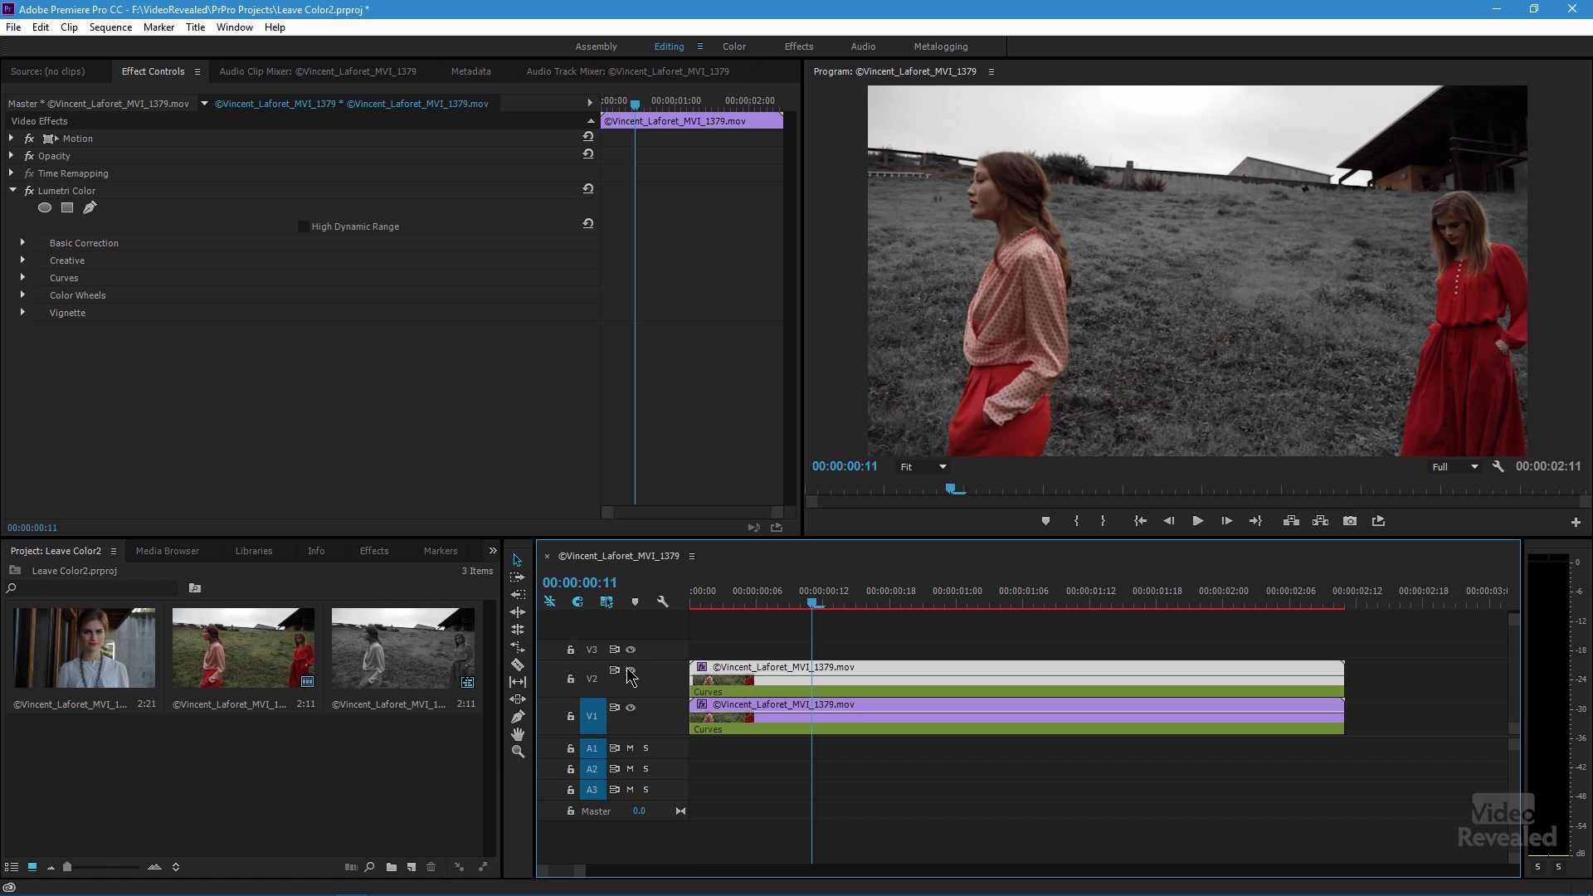
pyautogui.click(631, 671)
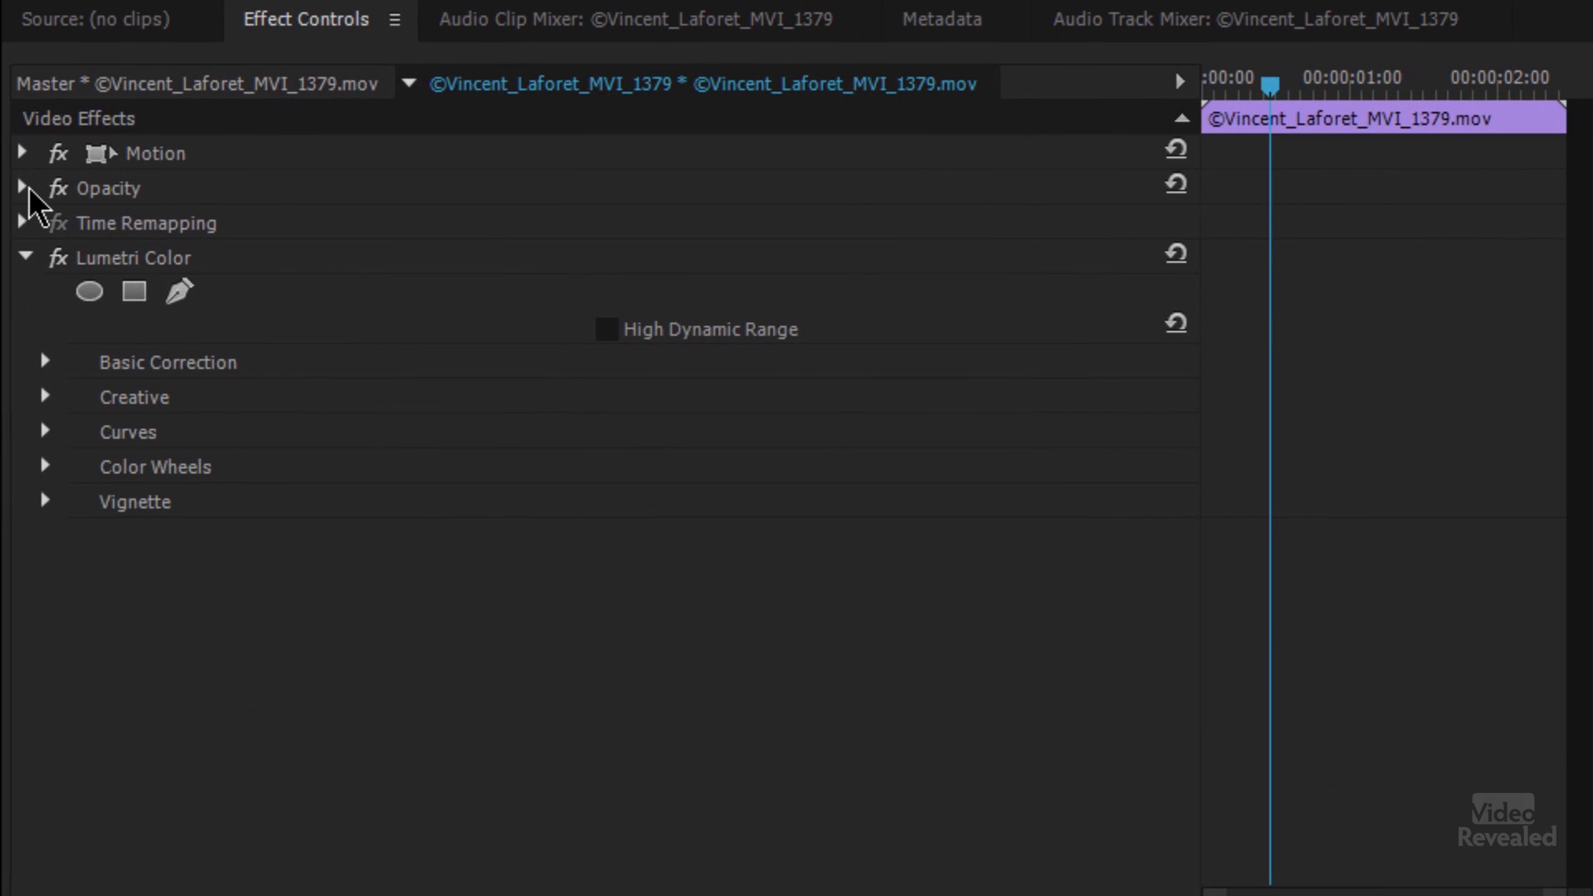
# Step: Draw a closed Opacity pen mask on the V2 clip around the woman in the all-red outfit, extending past the frame edges
pyautogui.click(25, 188)
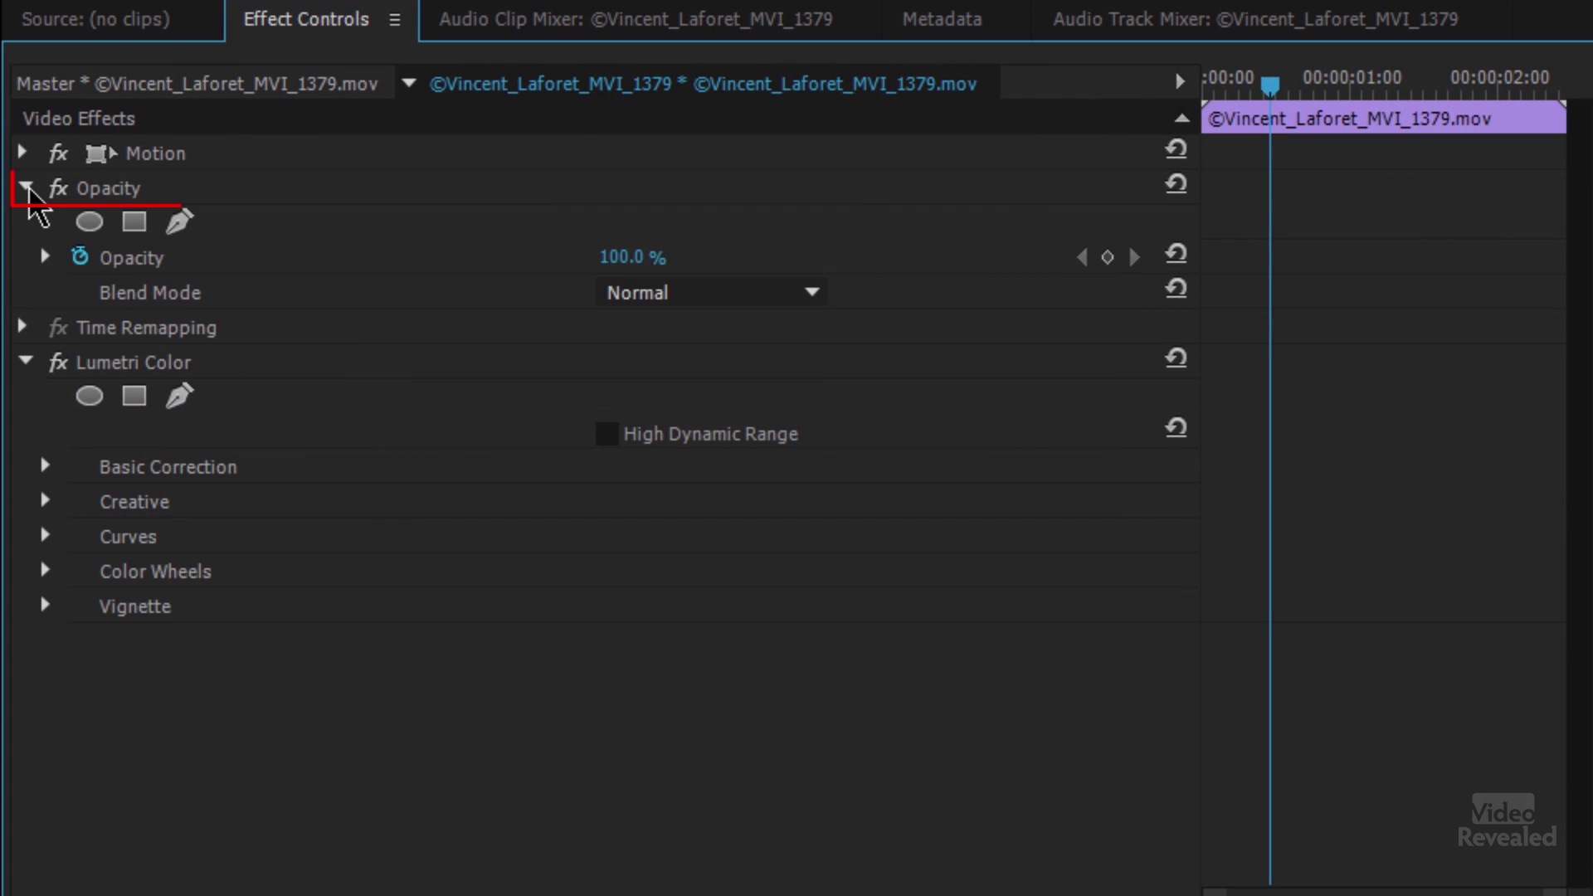
pyautogui.click(181, 221)
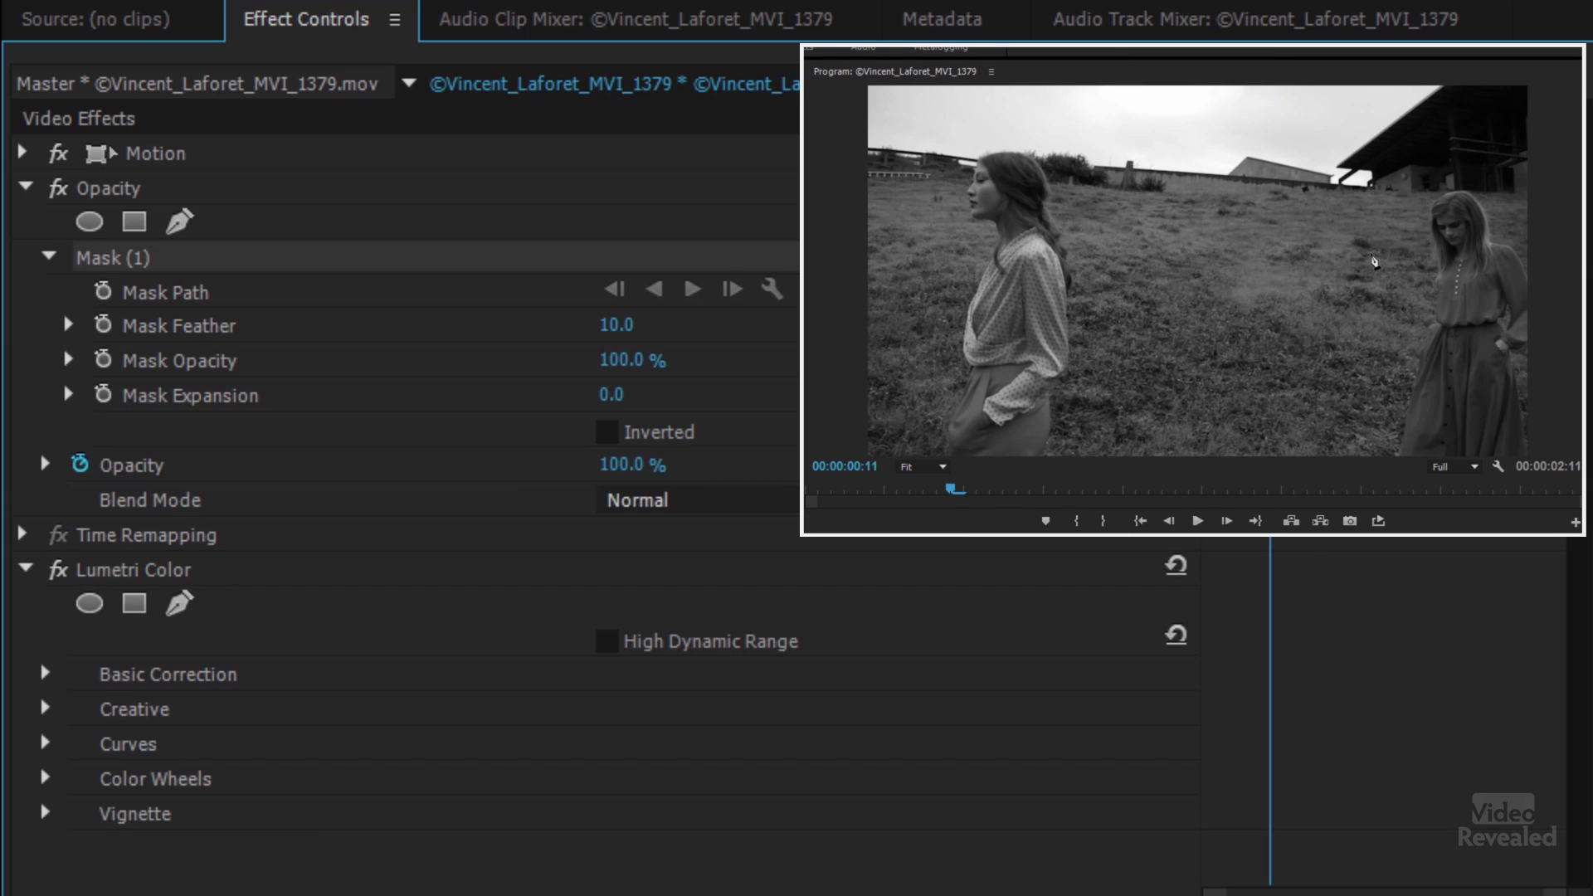
pyautogui.click(1445, 156)
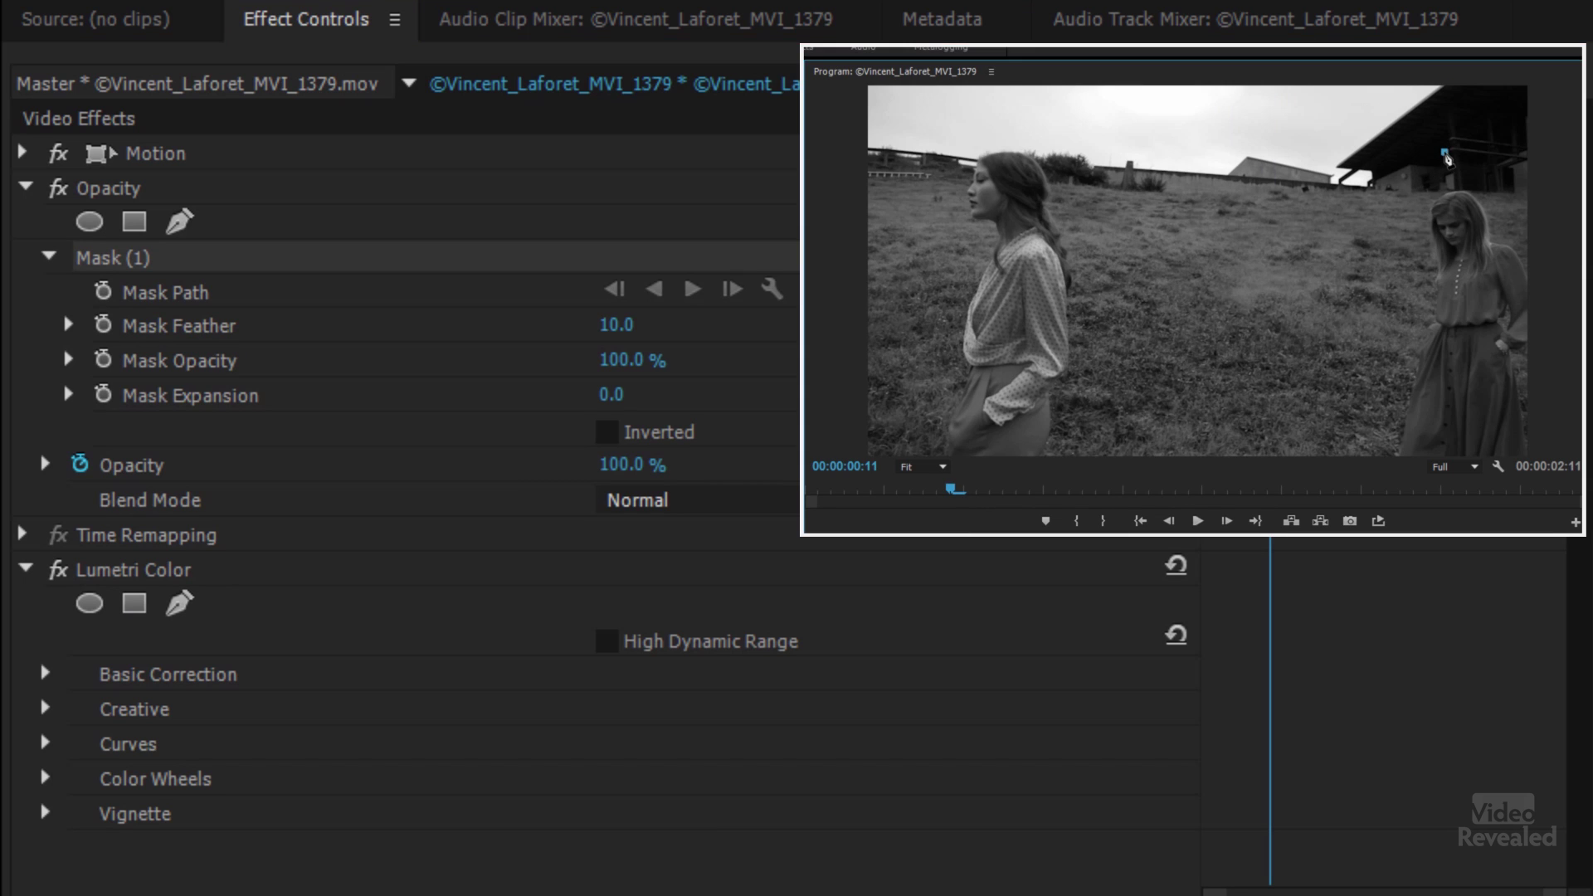
pyautogui.click(1376, 200)
pyautogui.click(942, 466)
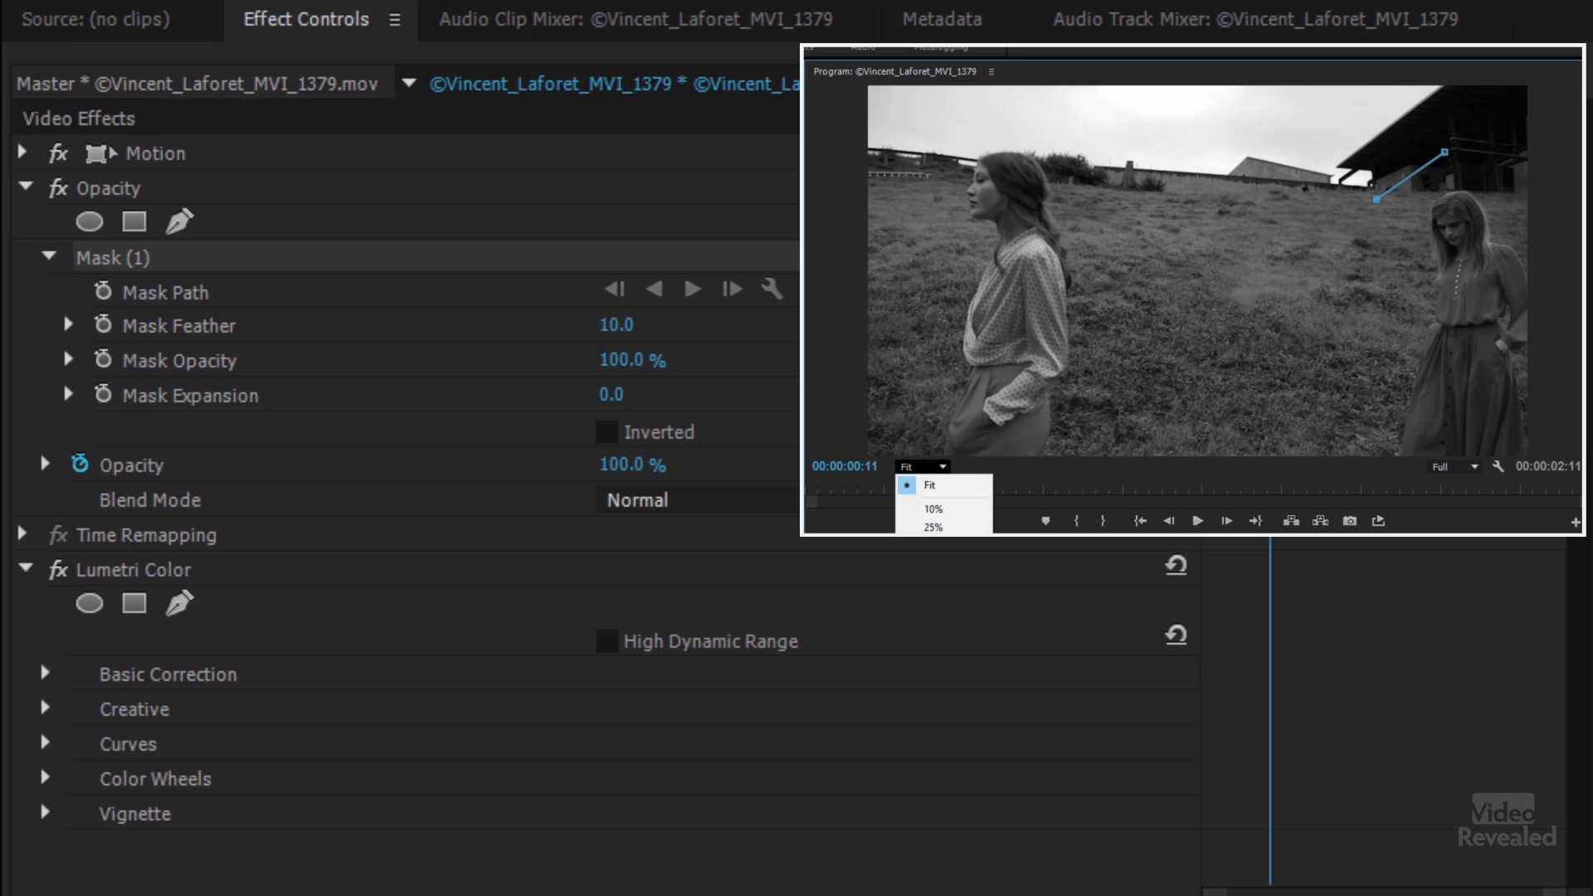
pyautogui.click(934, 508)
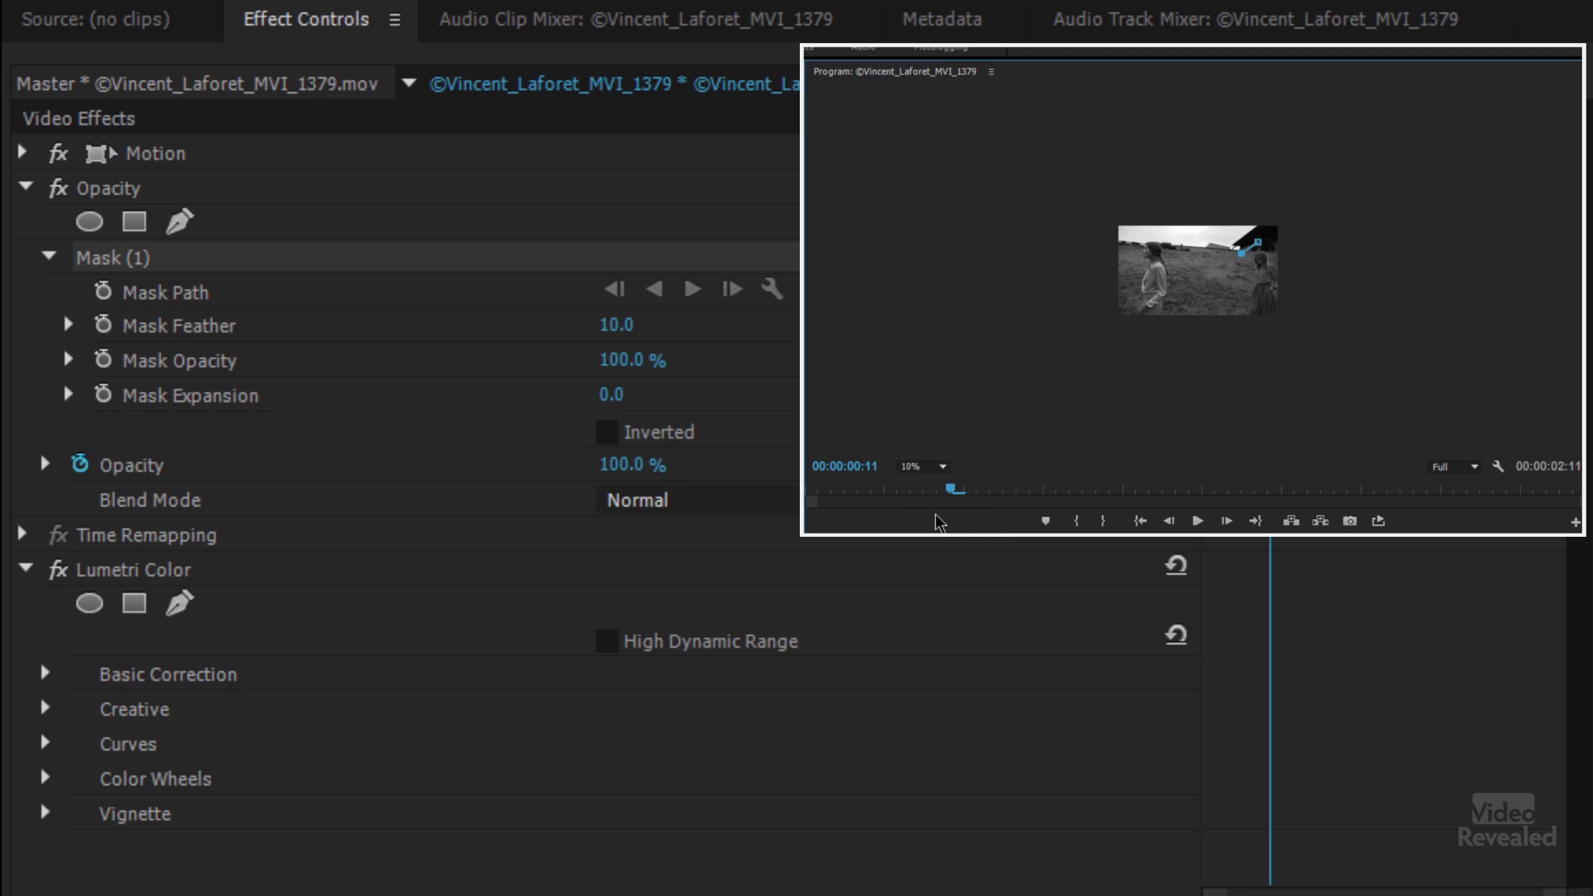
pyautogui.click(943, 466)
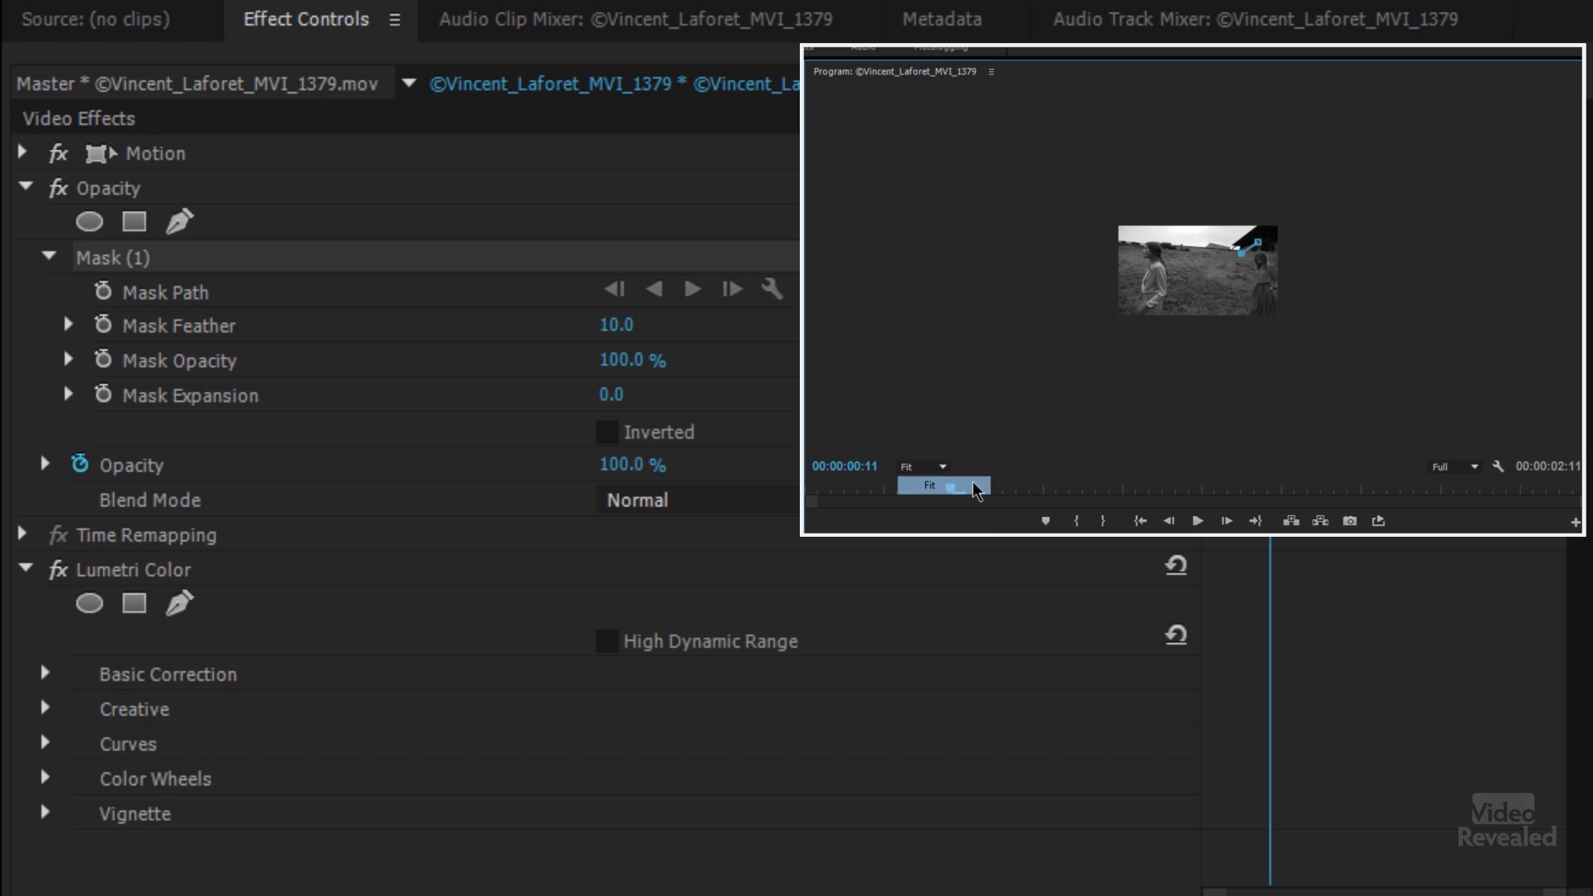
pyautogui.click(938, 489)
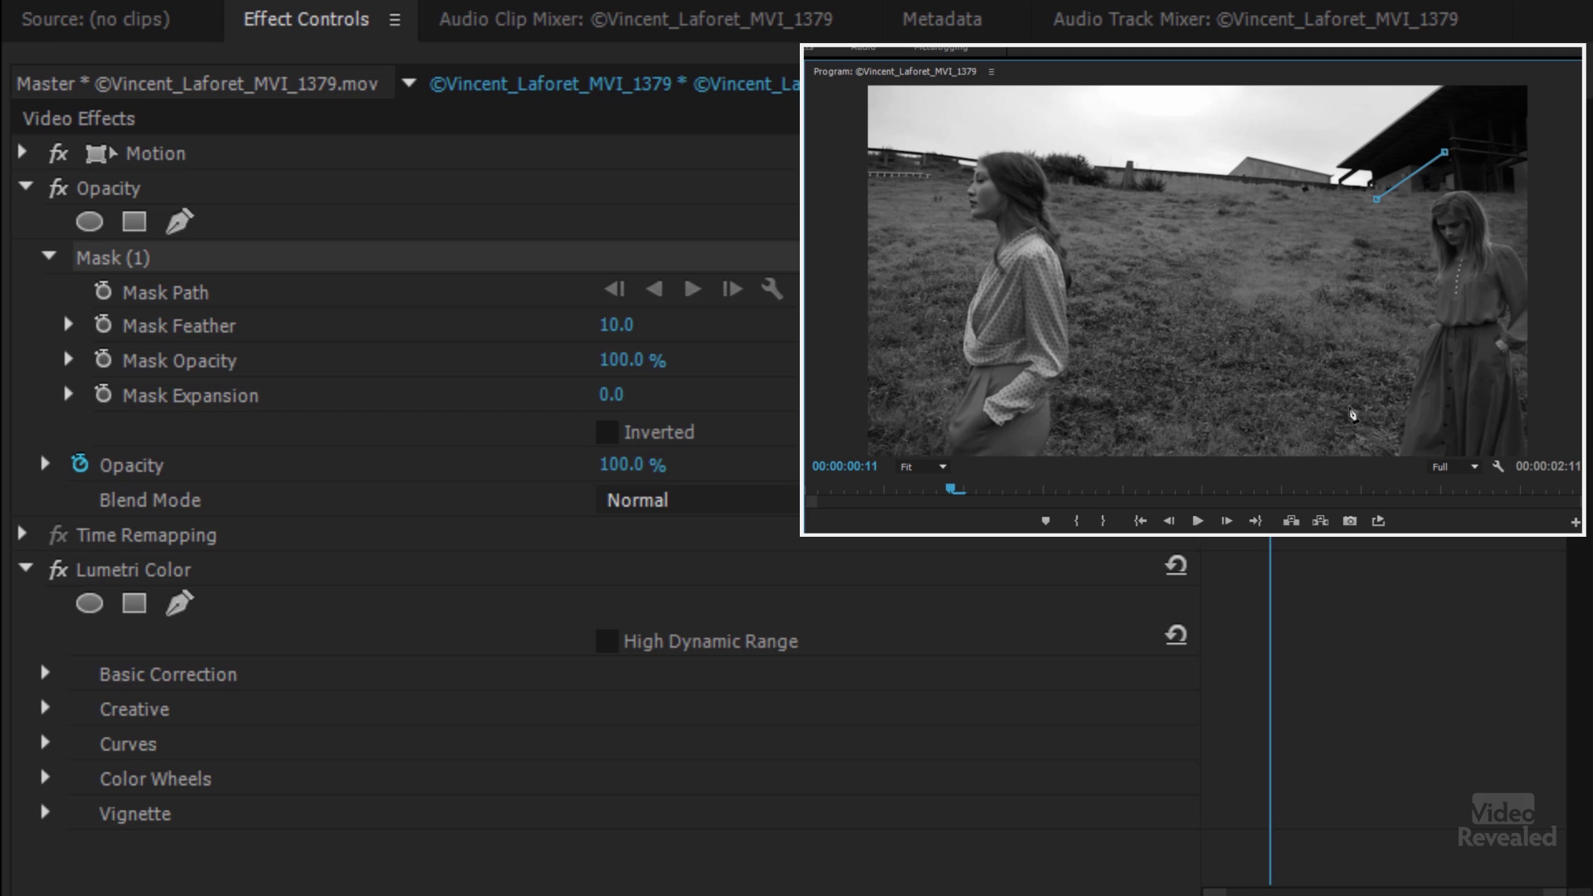
pyautogui.click(1352, 415)
pyautogui.moveTo(1353, 416); pyautogui.dragTo(1350, 488)
pyautogui.click(1551, 192)
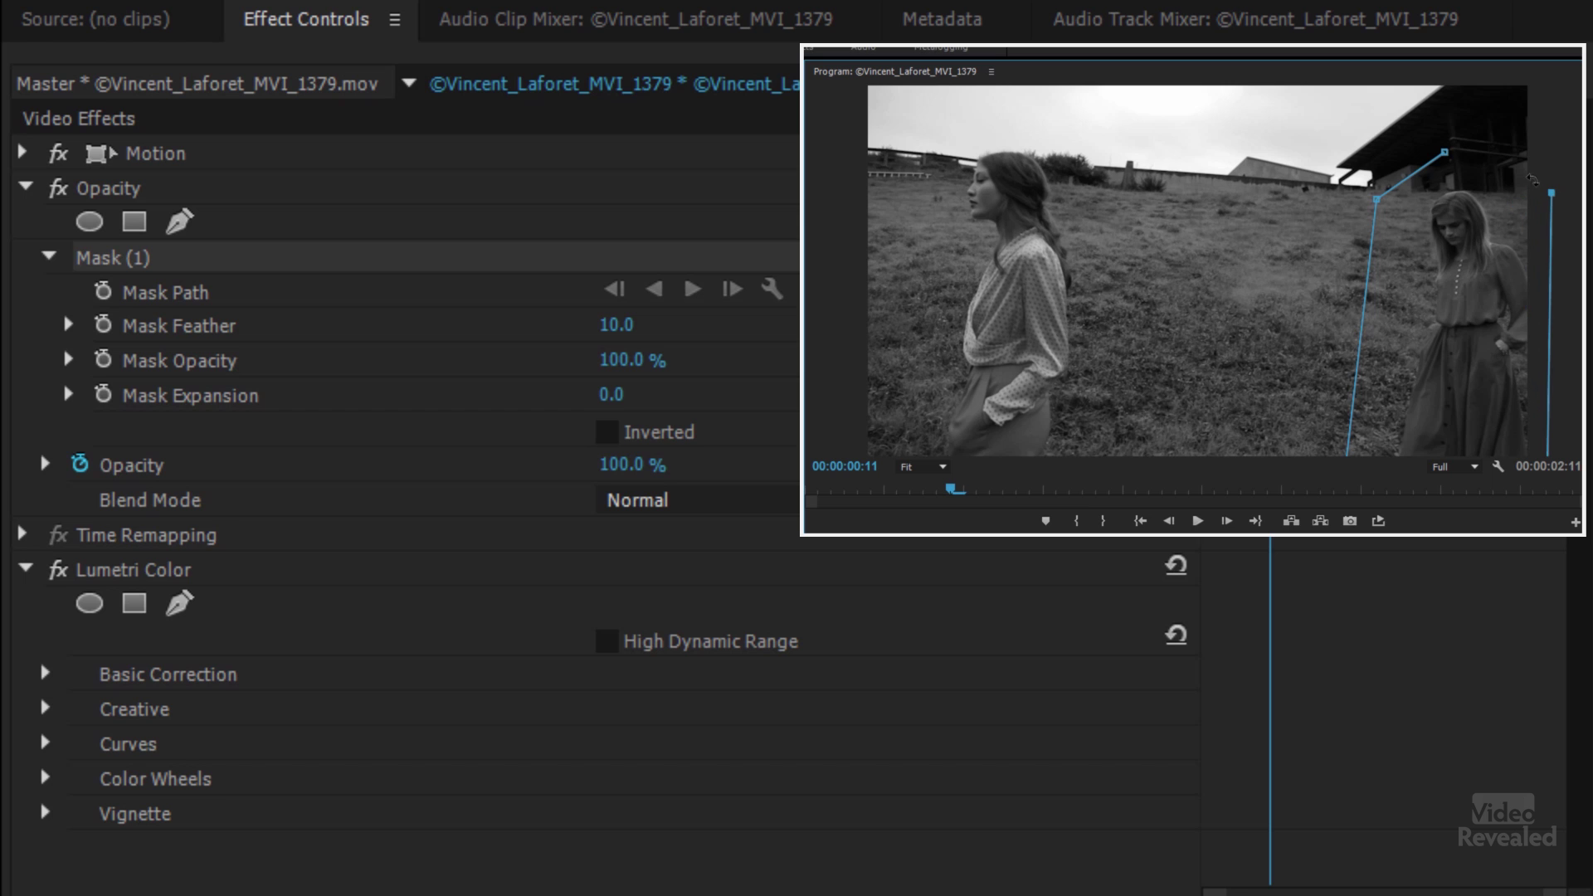
pyautogui.click(1444, 153)
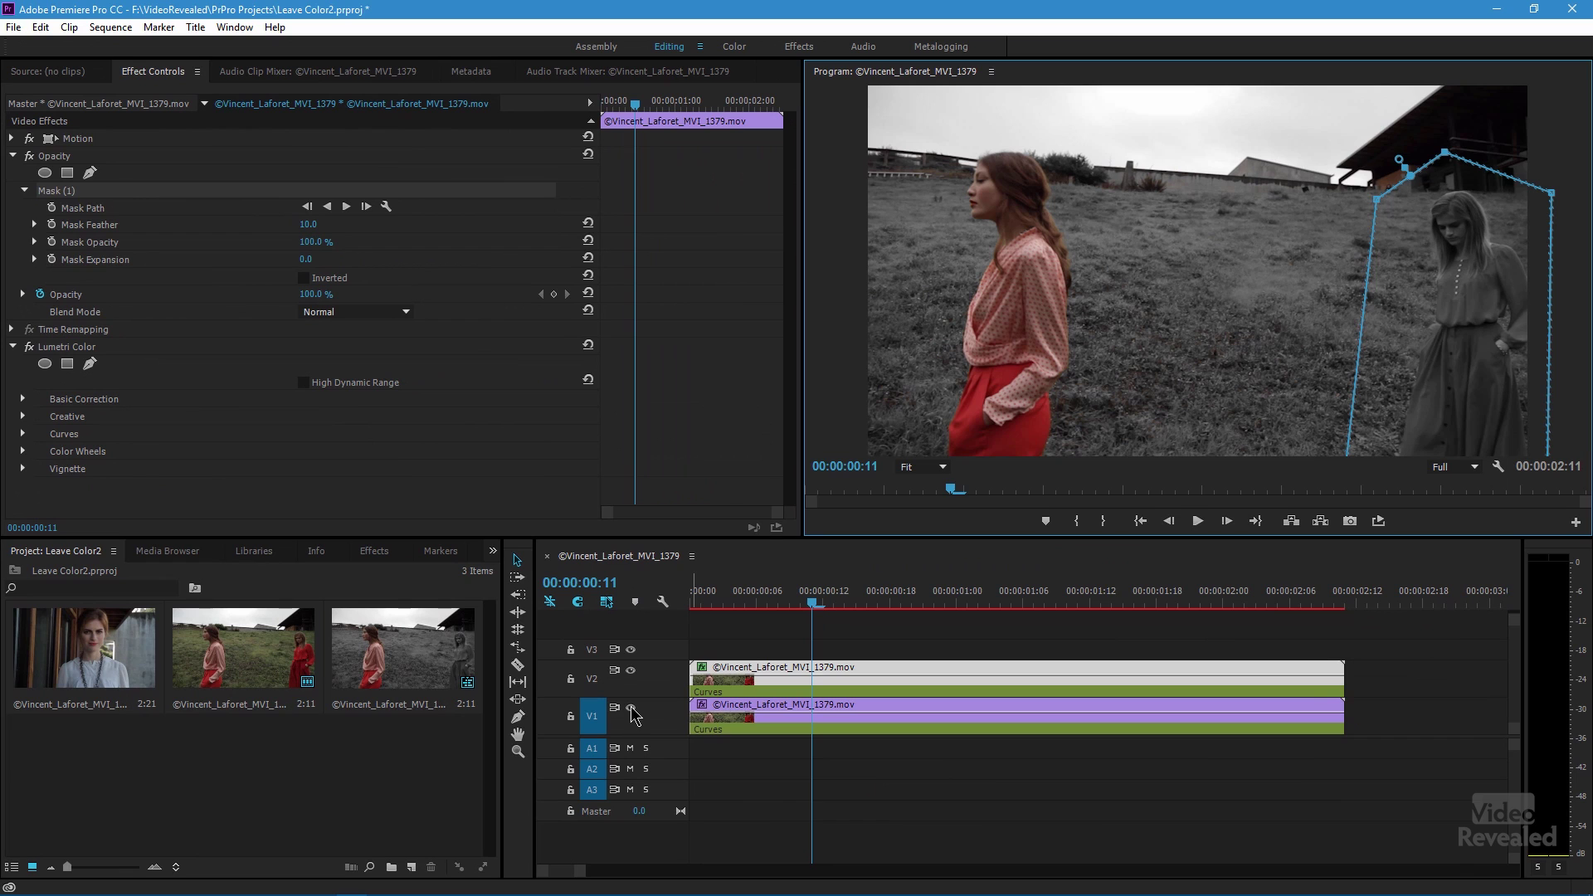
# Step: Hide track V1 and enable the Transparency Grid in the Program monitor to isolate the masked V2 clip
pyautogui.click(630, 707)
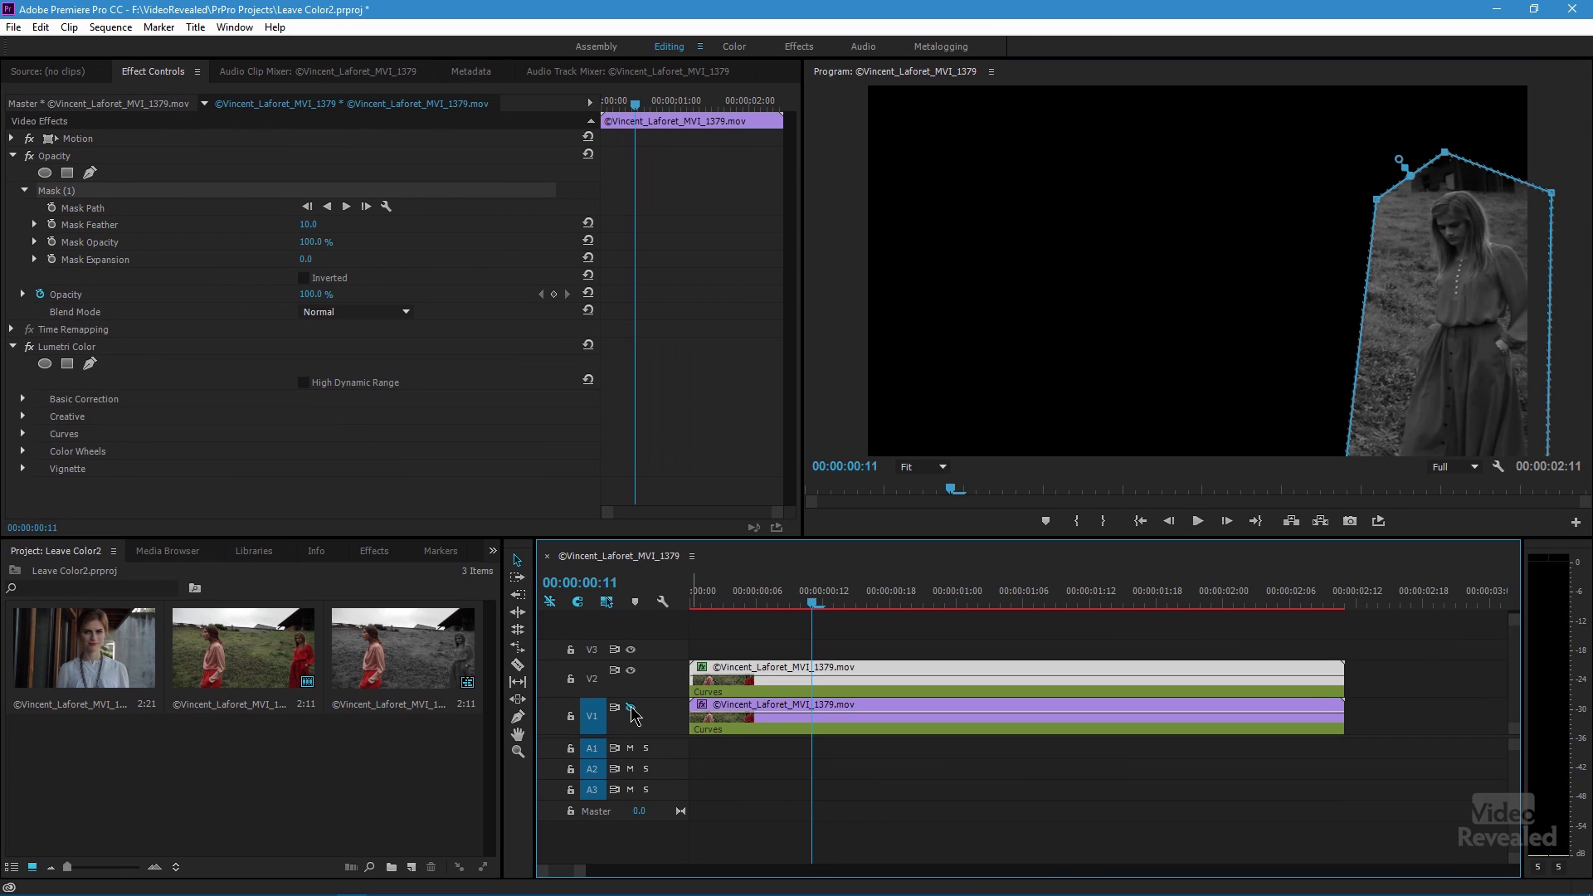
pyautogui.click(1498, 467)
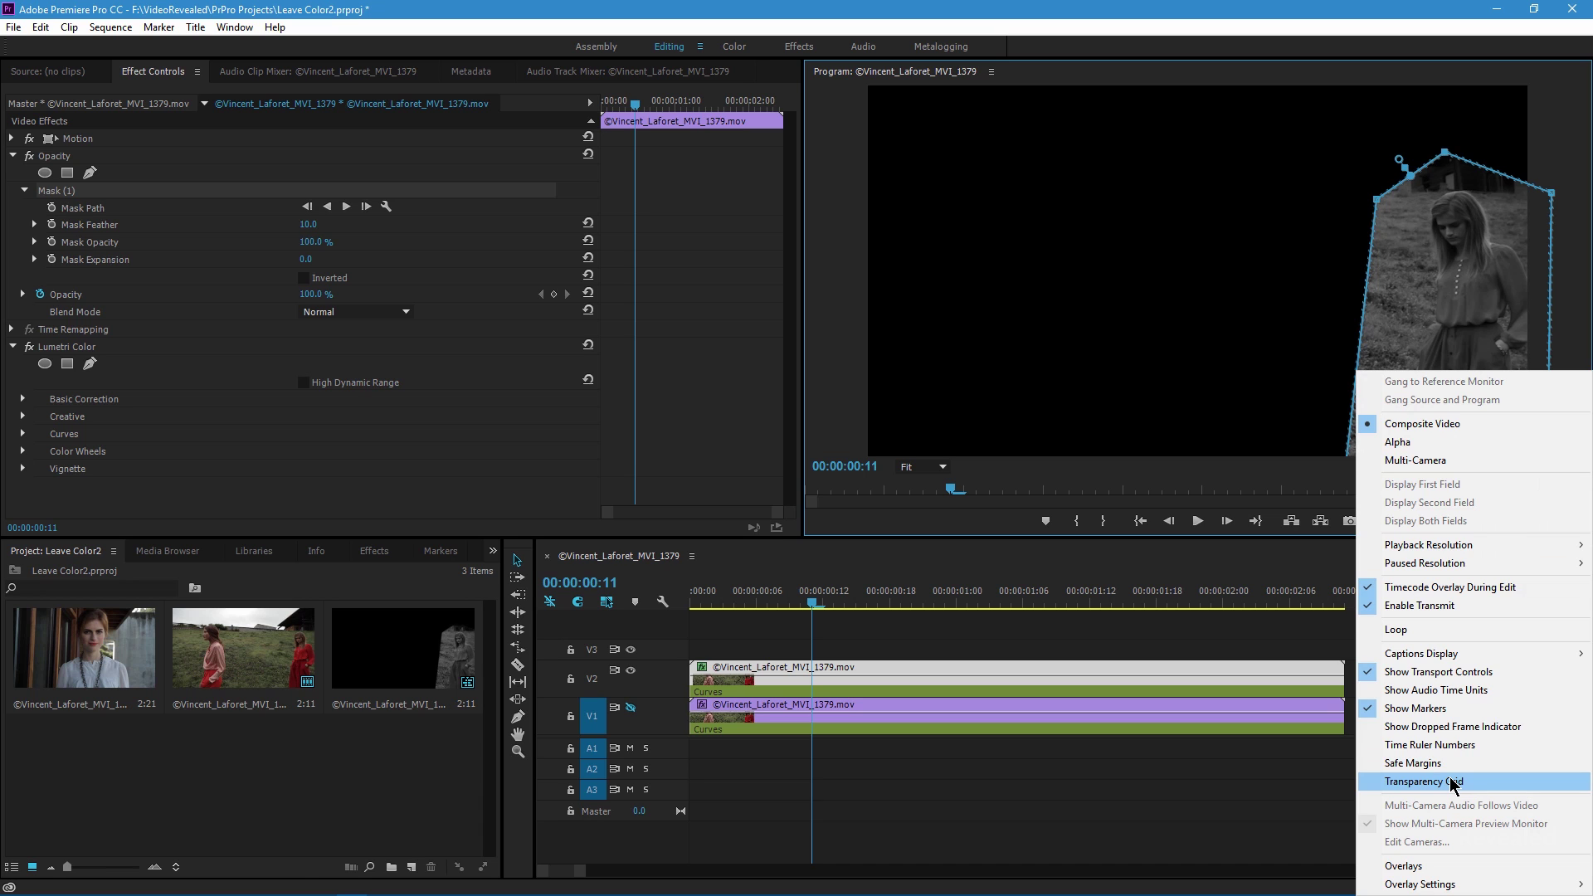
pyautogui.click(1451, 783)
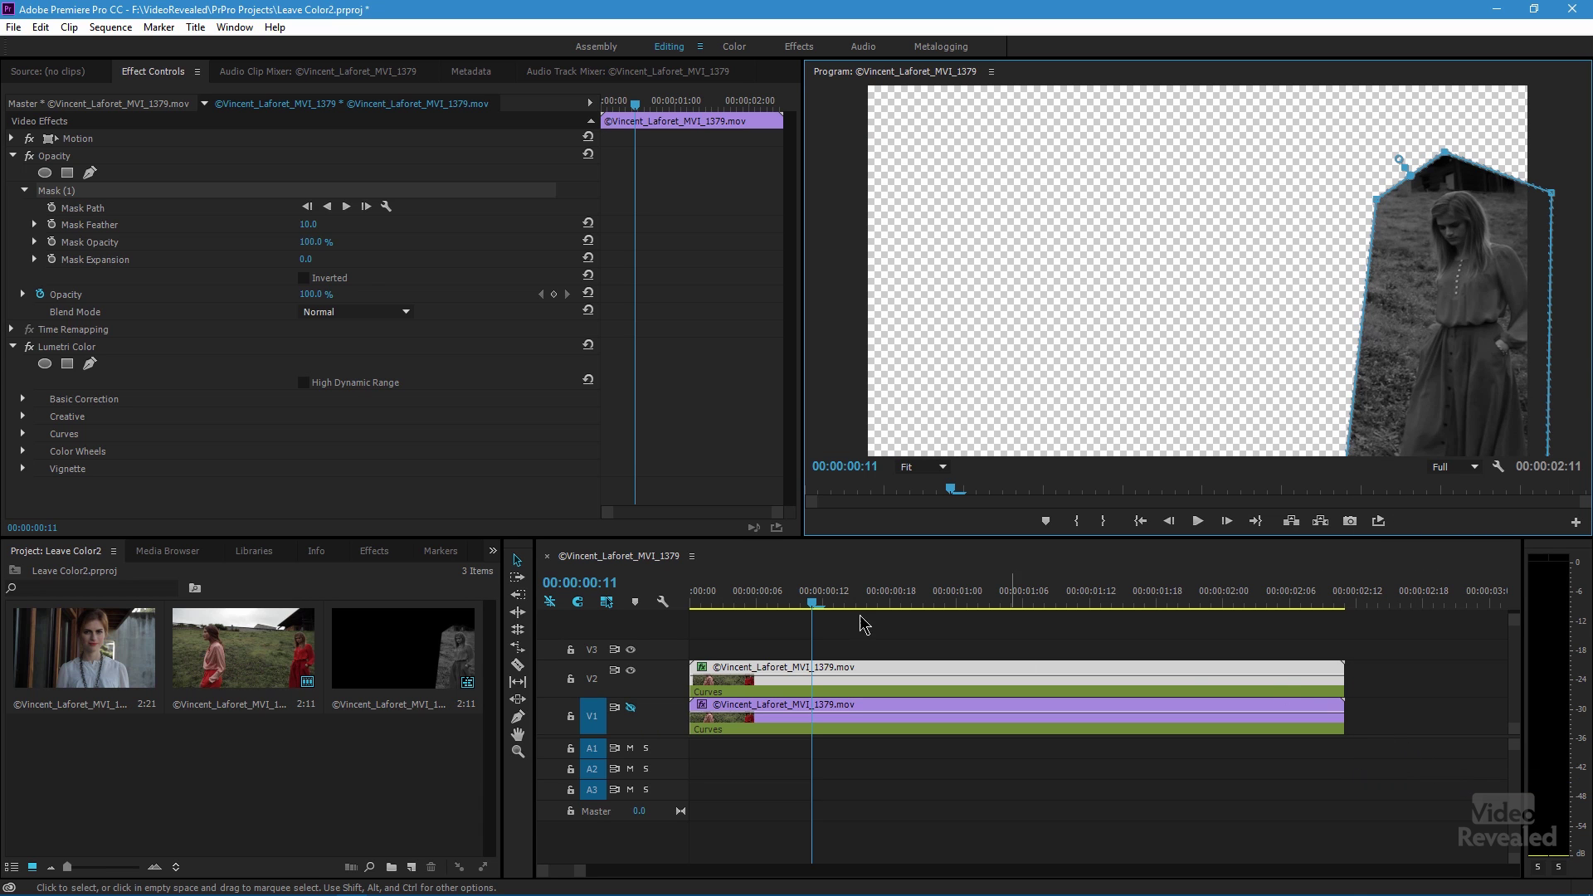
# Step: Return to the sequence start, show track V1 again, deselect the clip and scrub through the masked composite
pyautogui.moveTo(825, 596); pyautogui.dragTo(658, 624)
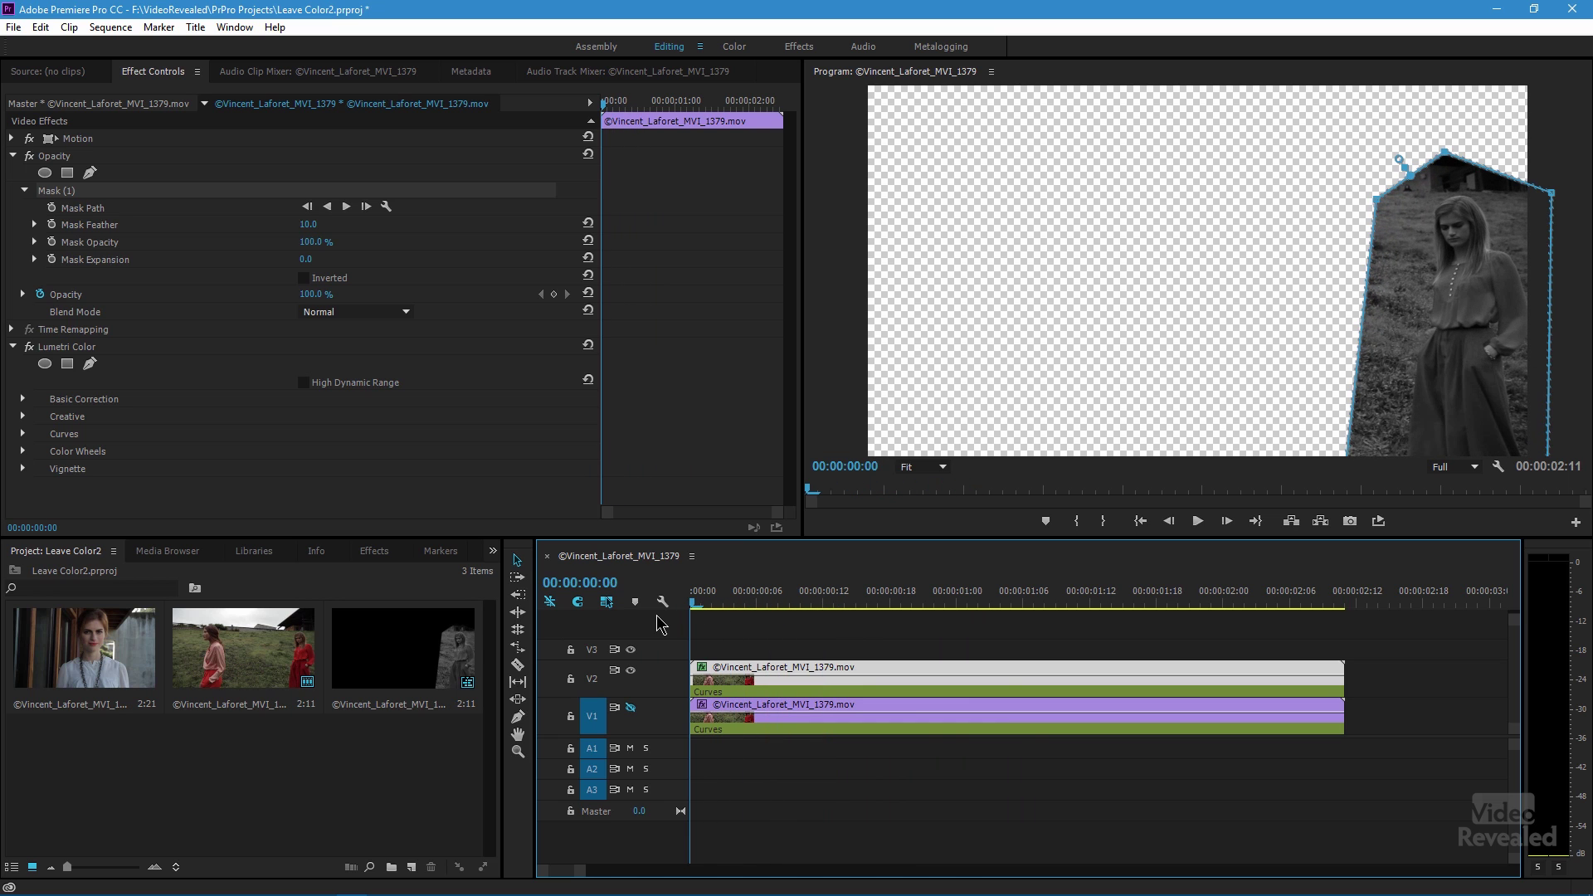
pyautogui.click(631, 708)
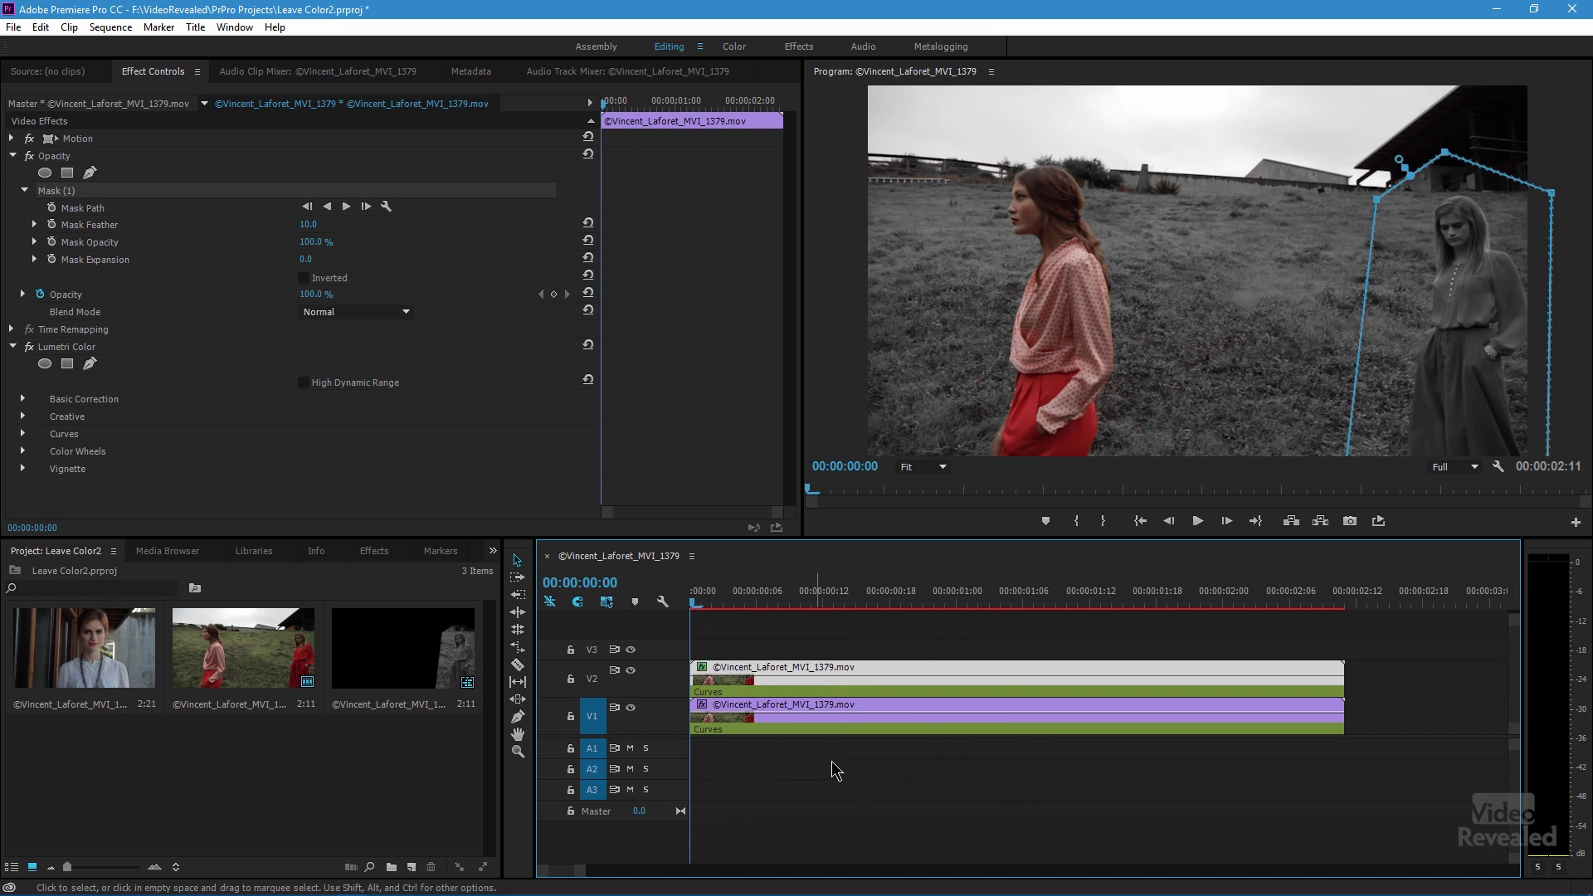
pyautogui.click(863, 804)
pyautogui.moveTo(833, 603); pyautogui.dragTo(751, 587)
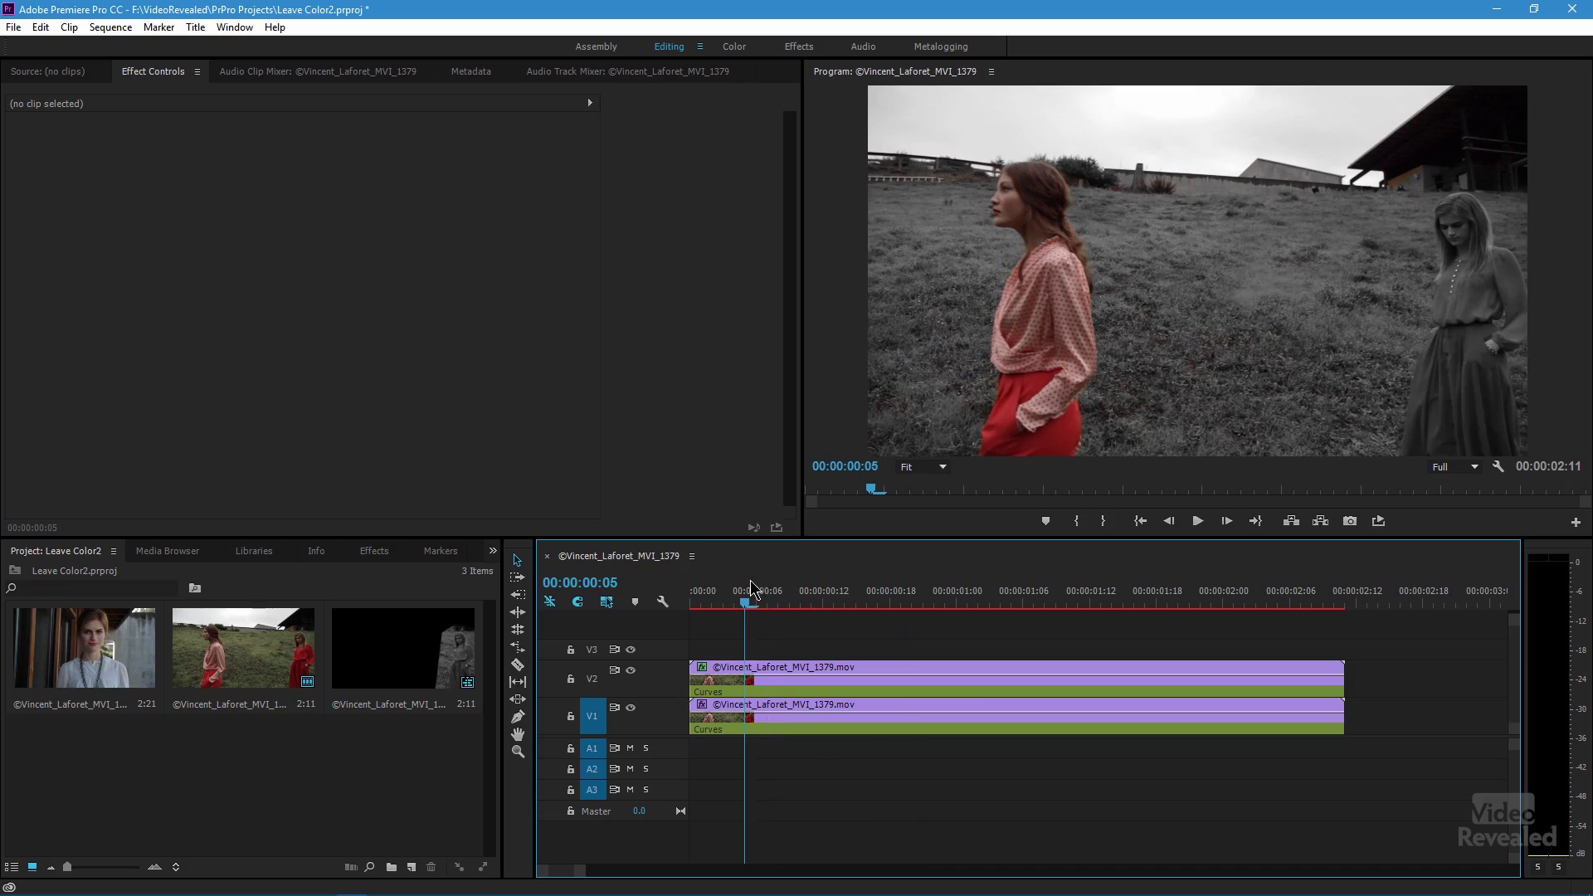